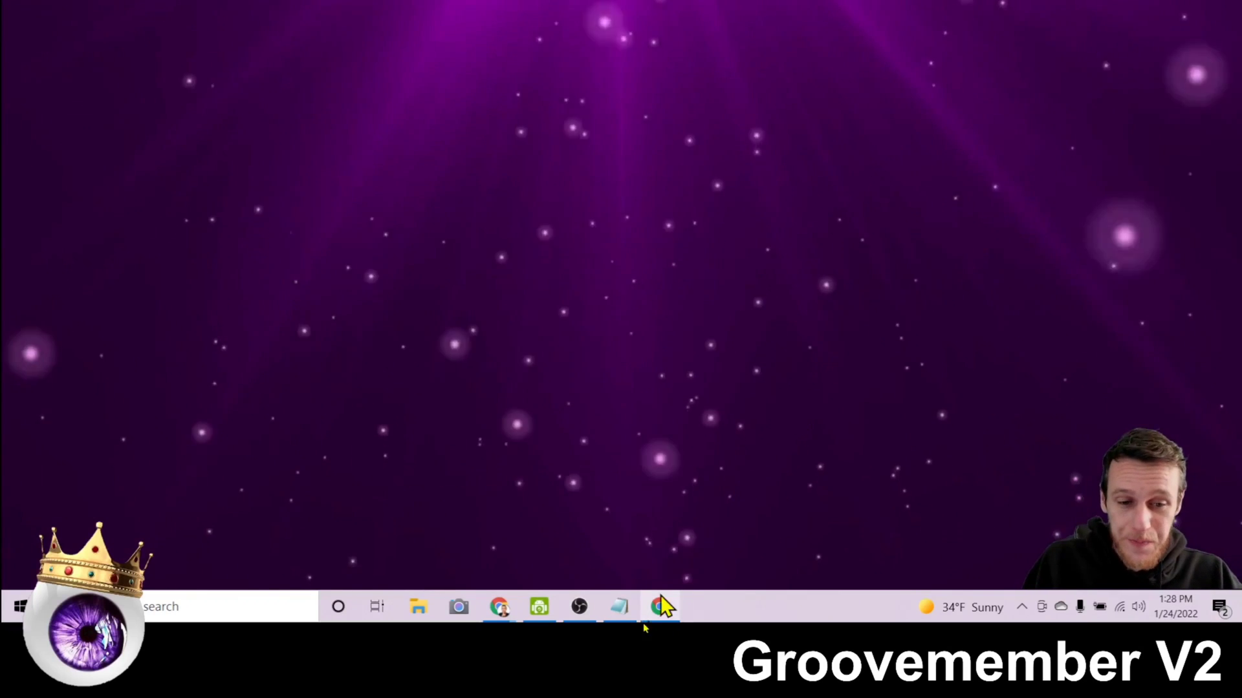
Bring the Groove 'Overview - Dashboard' browser window to the front.
mouse_move(498, 606)
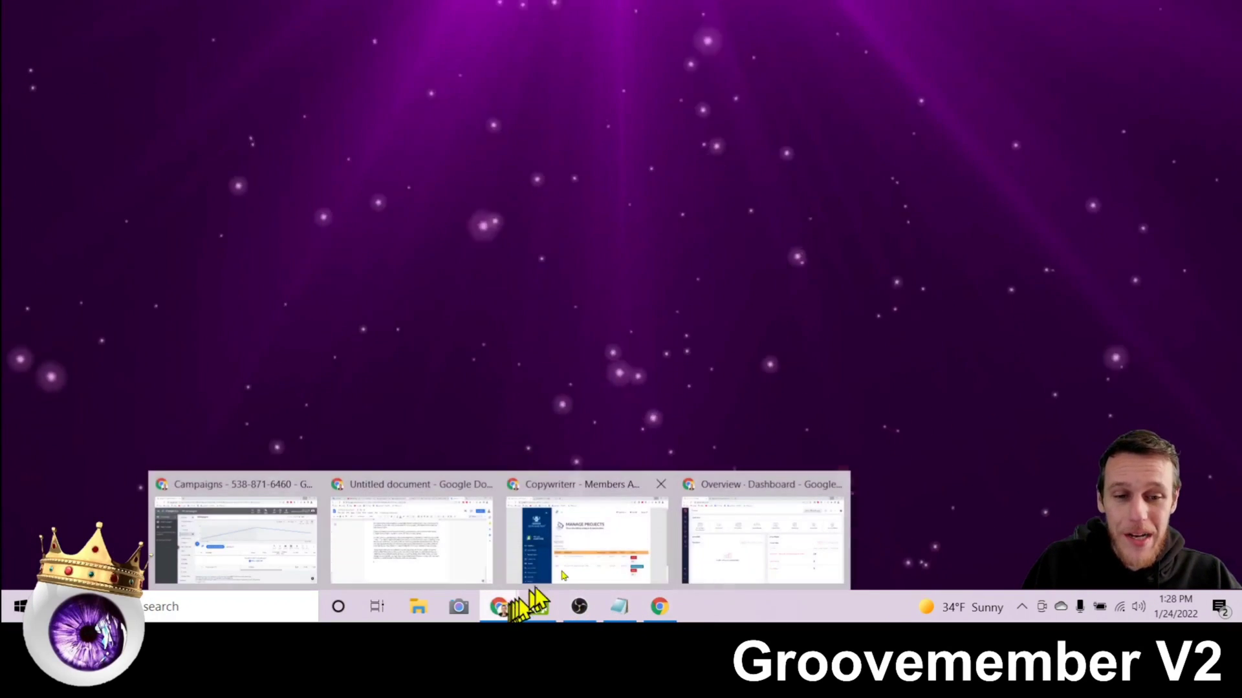
click(727, 533)
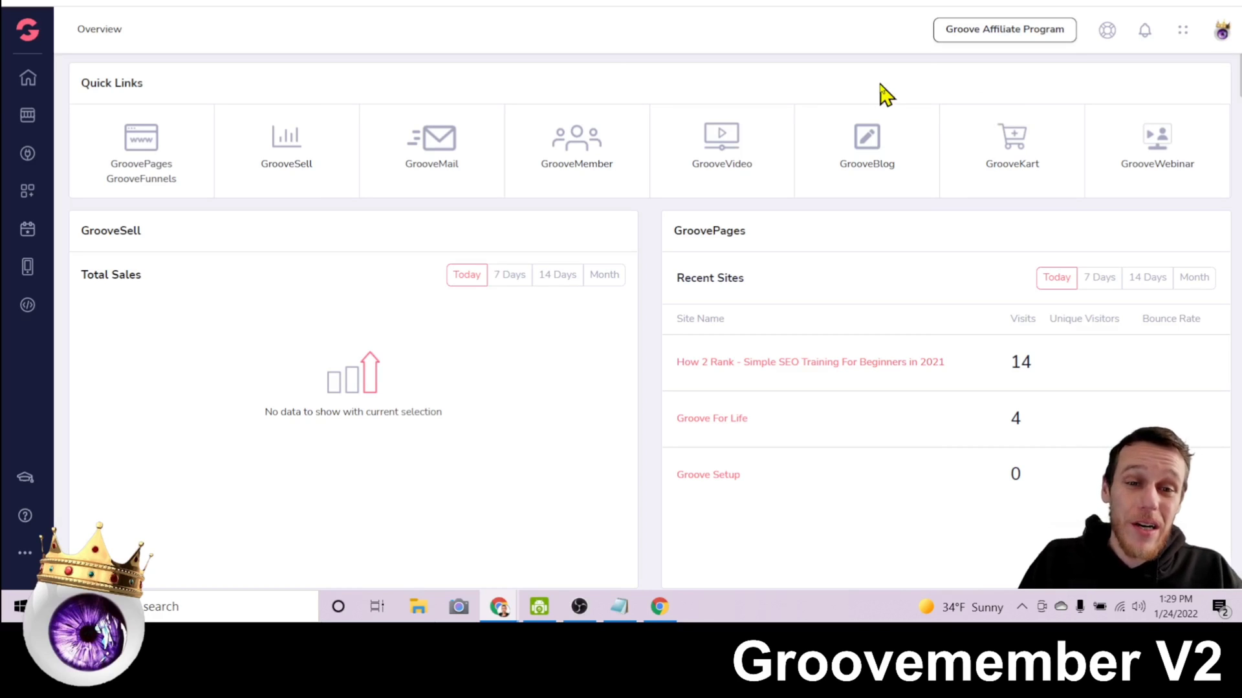
Open GrooveMember and its Memberships grid, which shows Groove Setup and the other memberships.
click(593, 155)
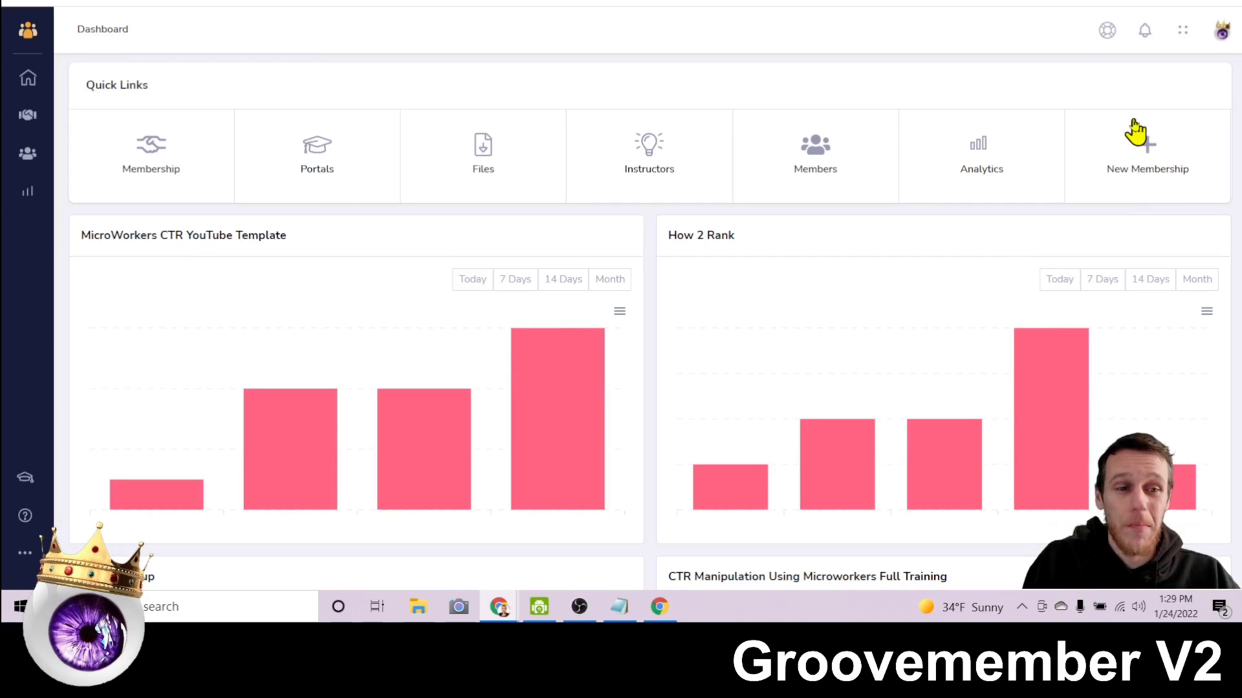
click(136, 174)
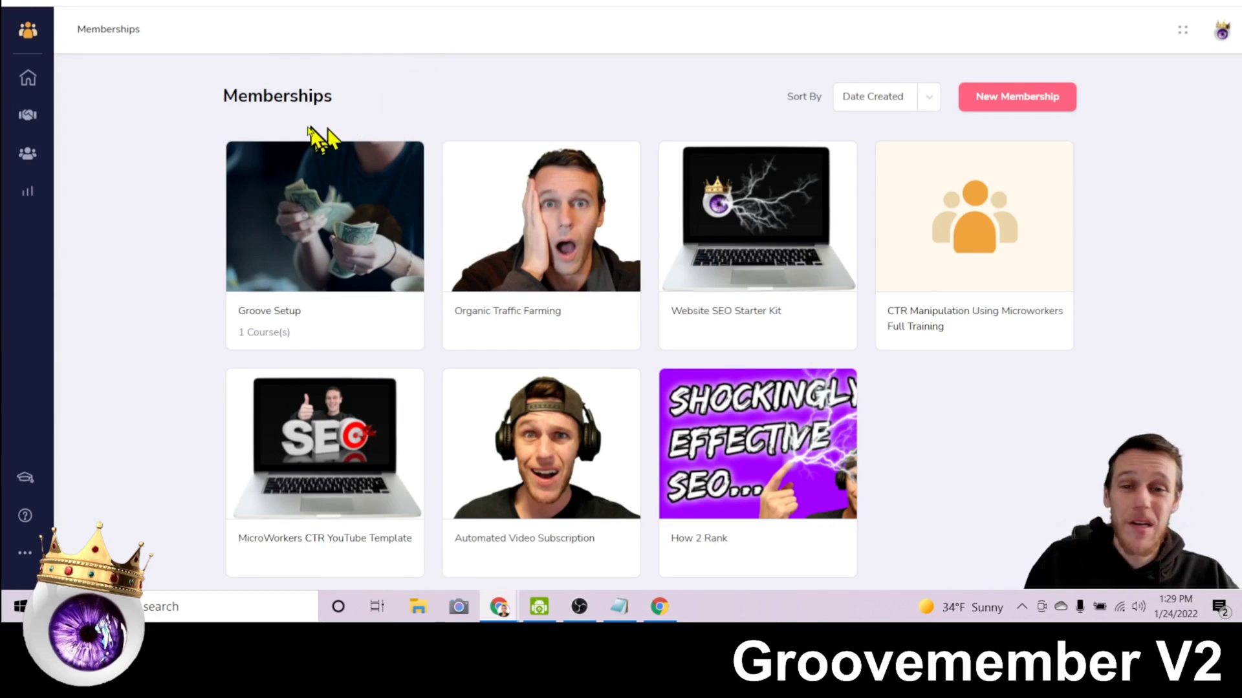
mouse_move(335, 208)
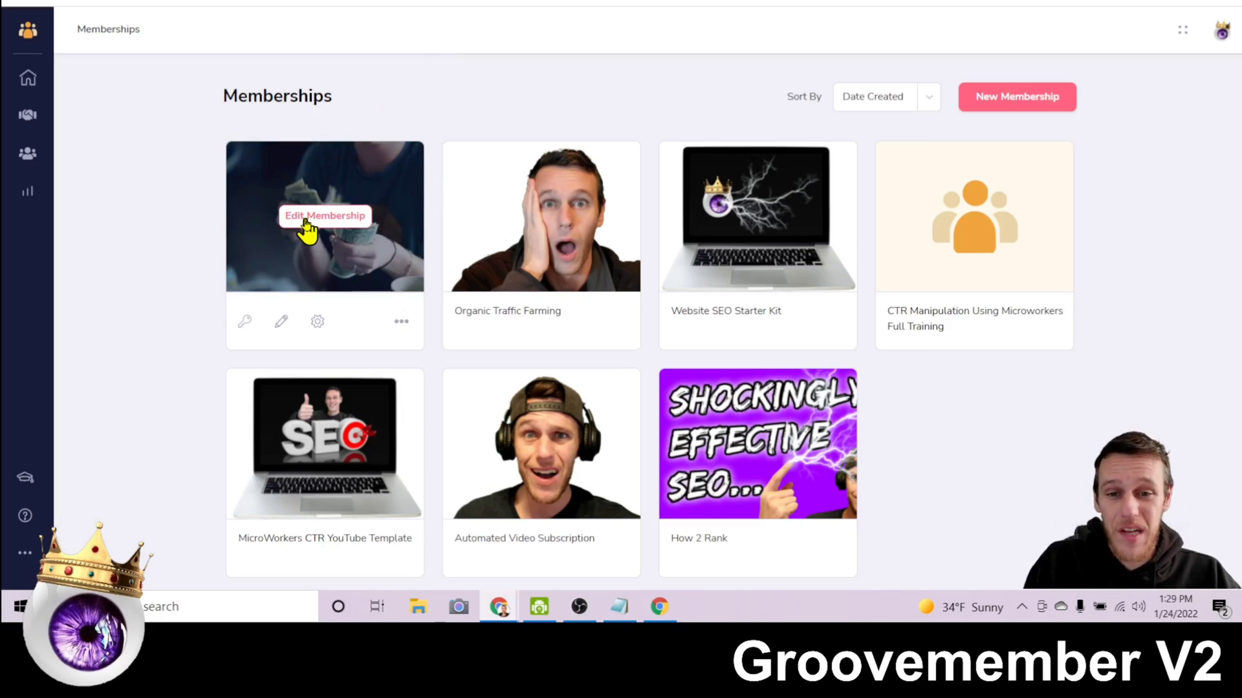
Start editing the Groove Setup membership from its card.
click(306, 220)
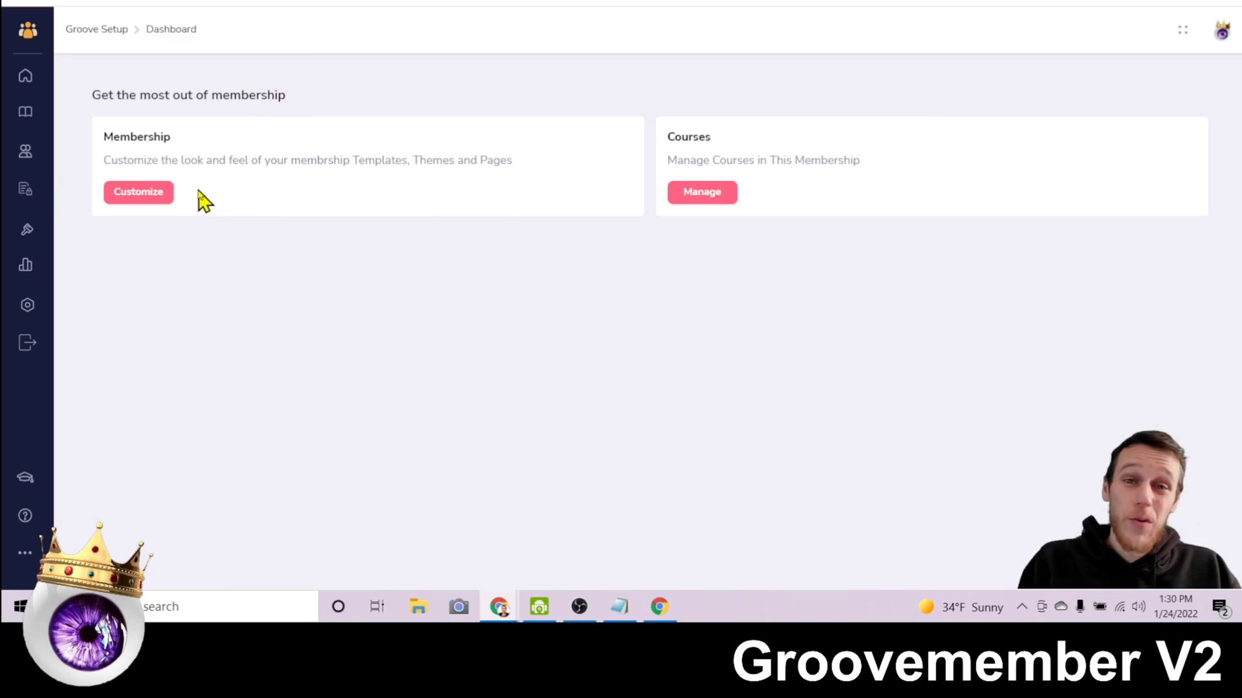
click(162, 193)
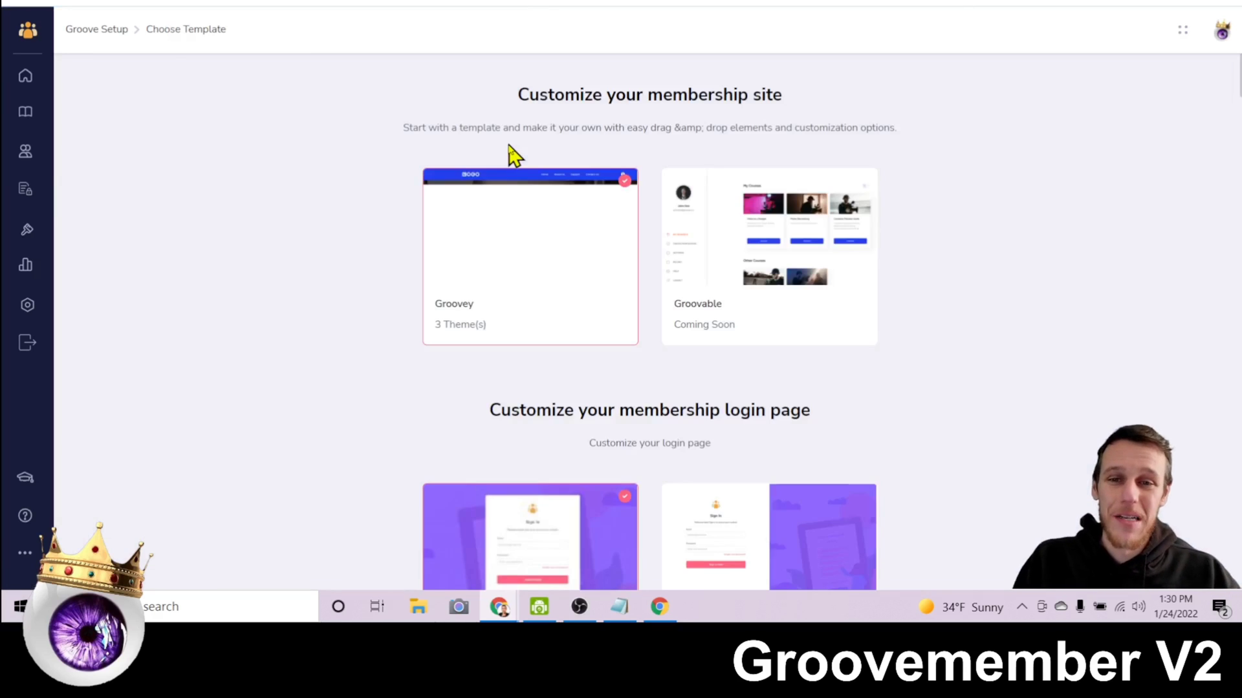
mouse_move(525, 186)
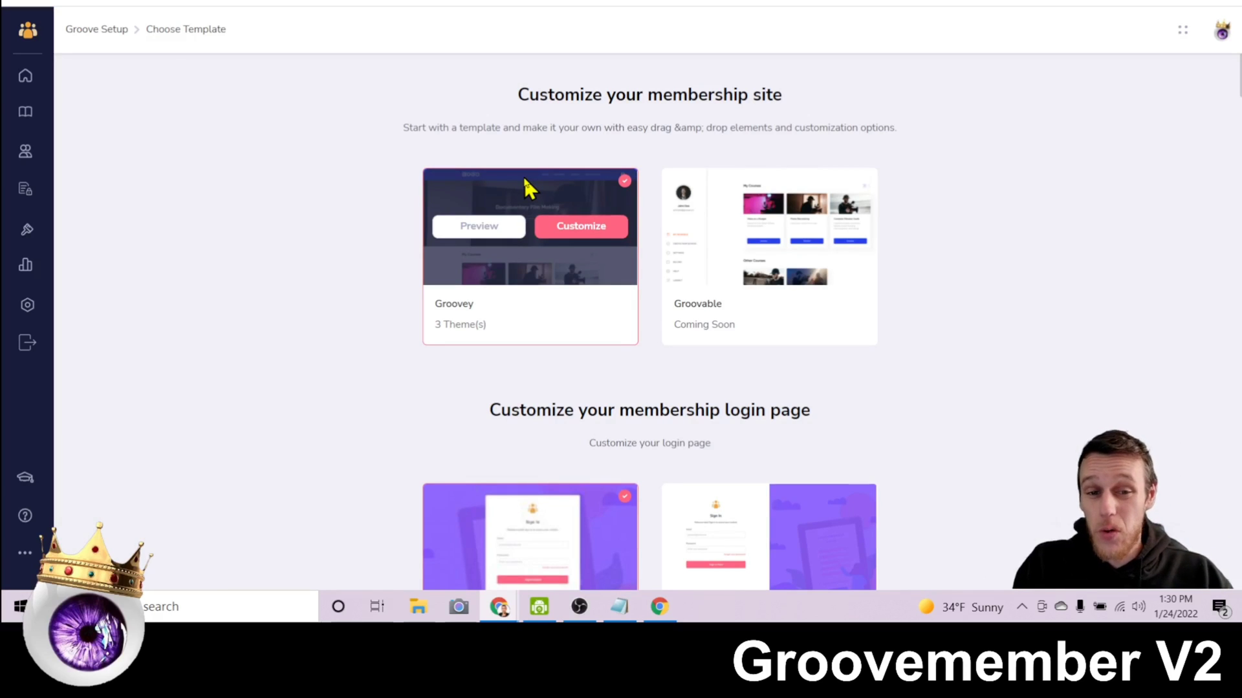
scroll(569, 246, down, 1)
mouse_move(821, 174)
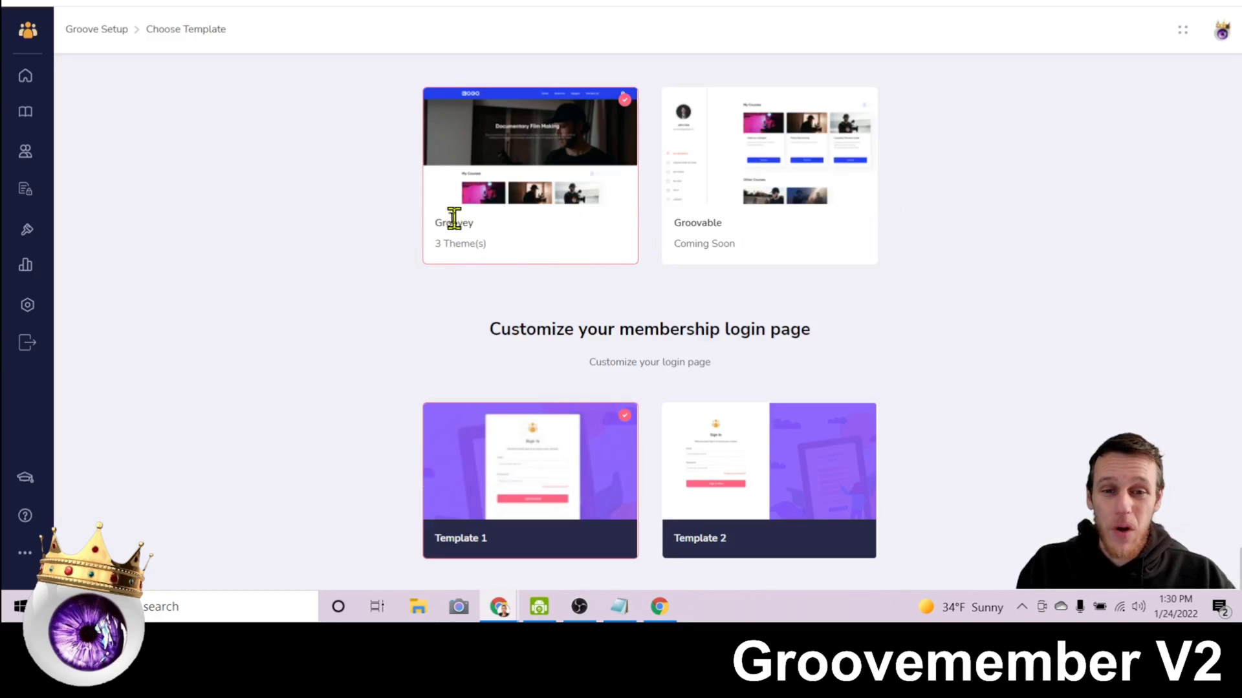
mouse_move(479, 188)
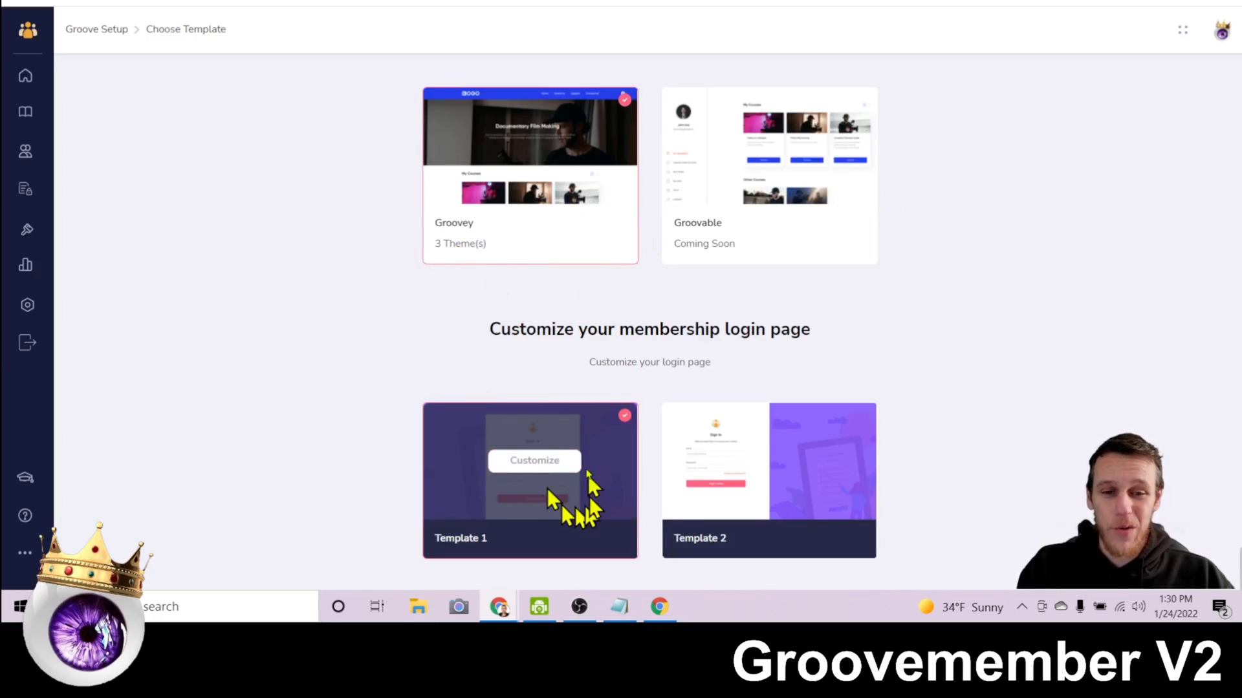
scroll(511, 329, up, 1)
Customize the Groovey template and review its Contact Me page's hero and course cards.
click(563, 232)
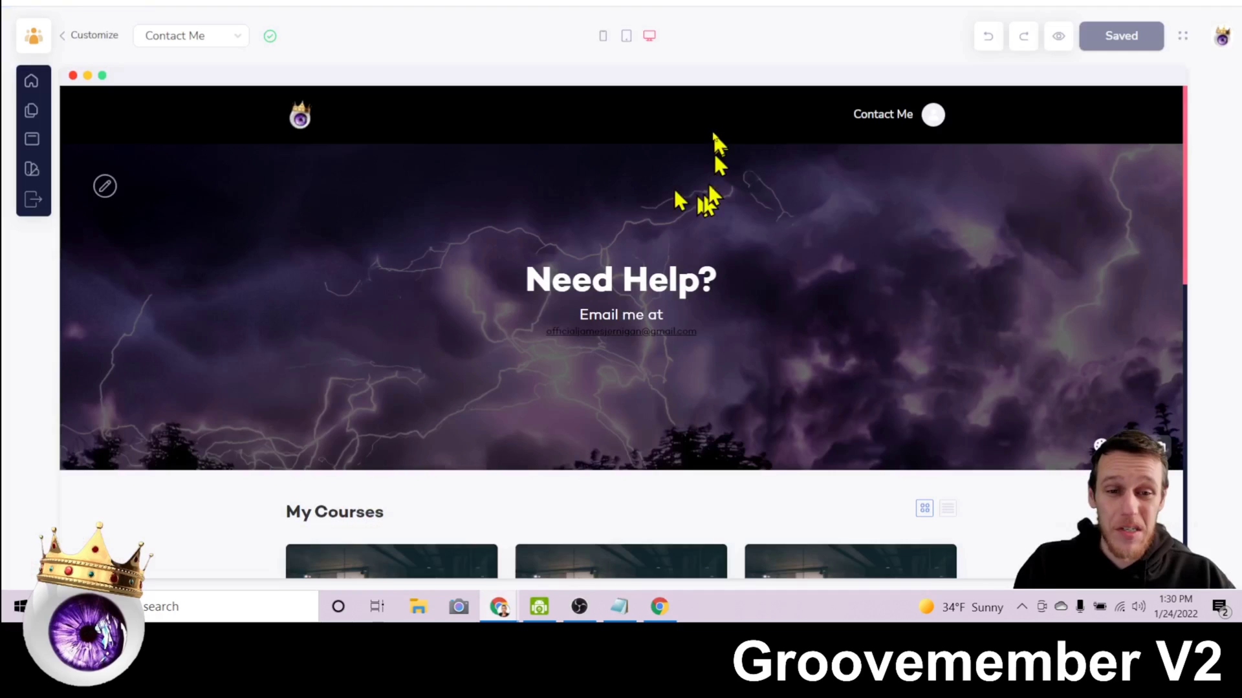
scroll(699, 155, down, 3)
scroll(771, 169, up, 3)
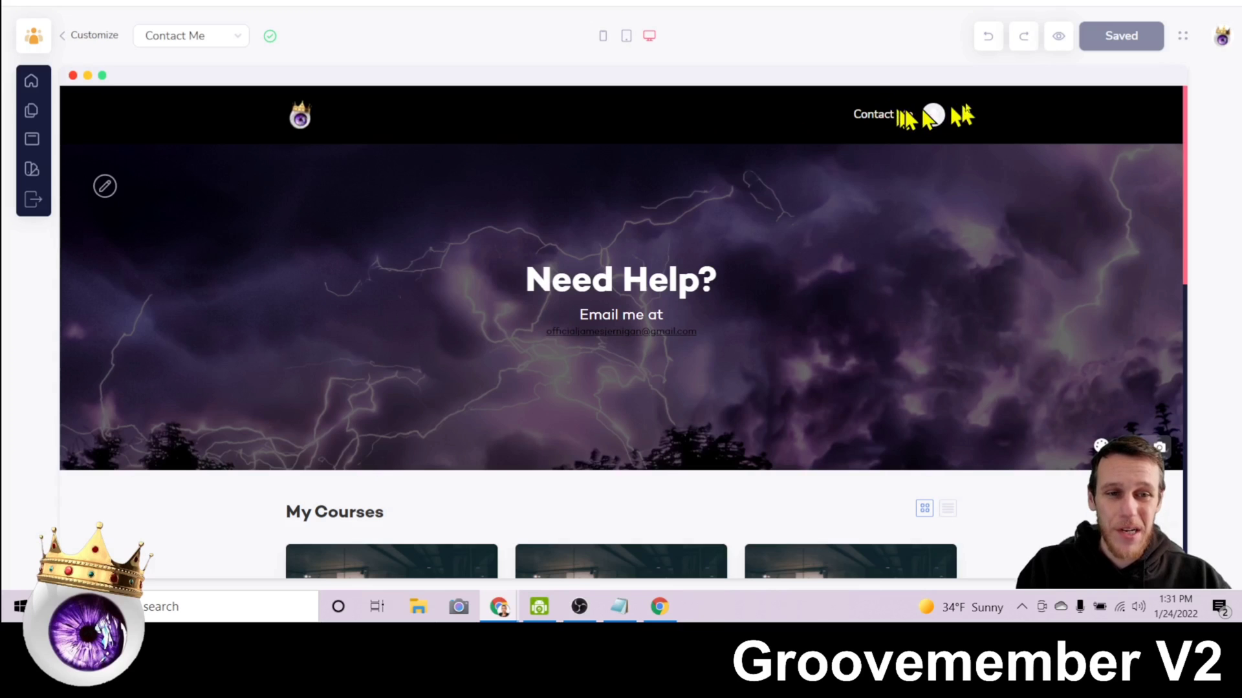
scroll(944, 158, down, 10)
scroll(1100, 188, up, 4)
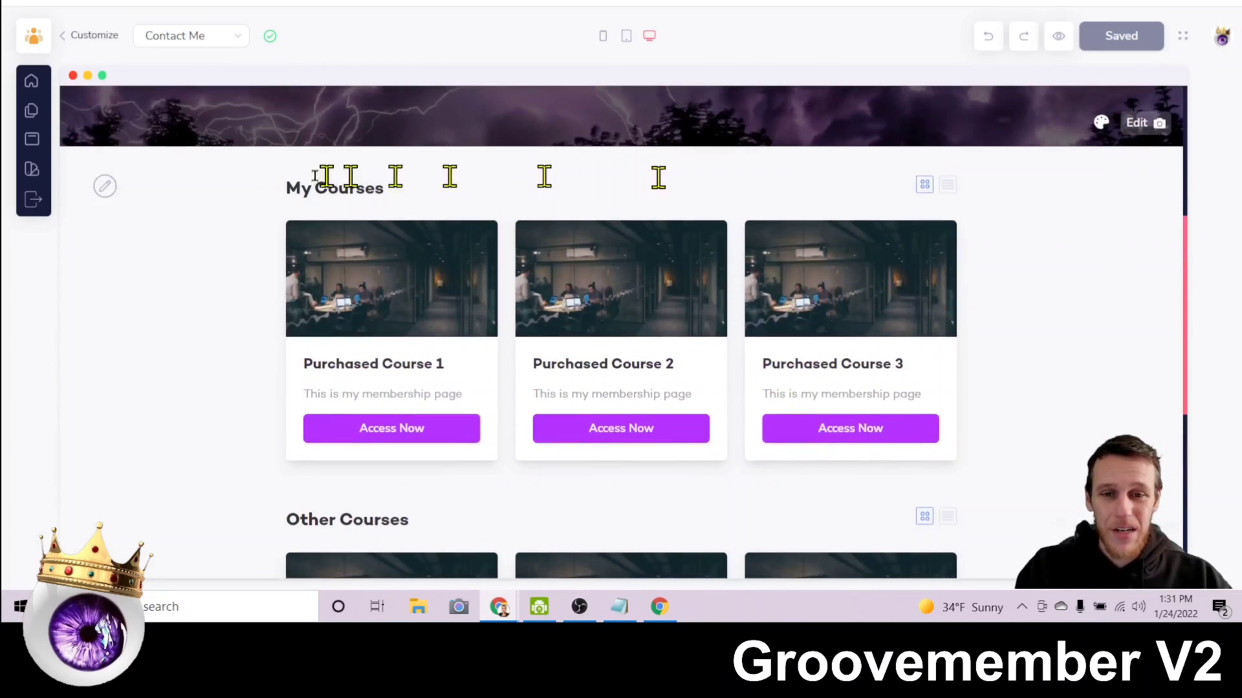
scroll(699, 291, down, 3)
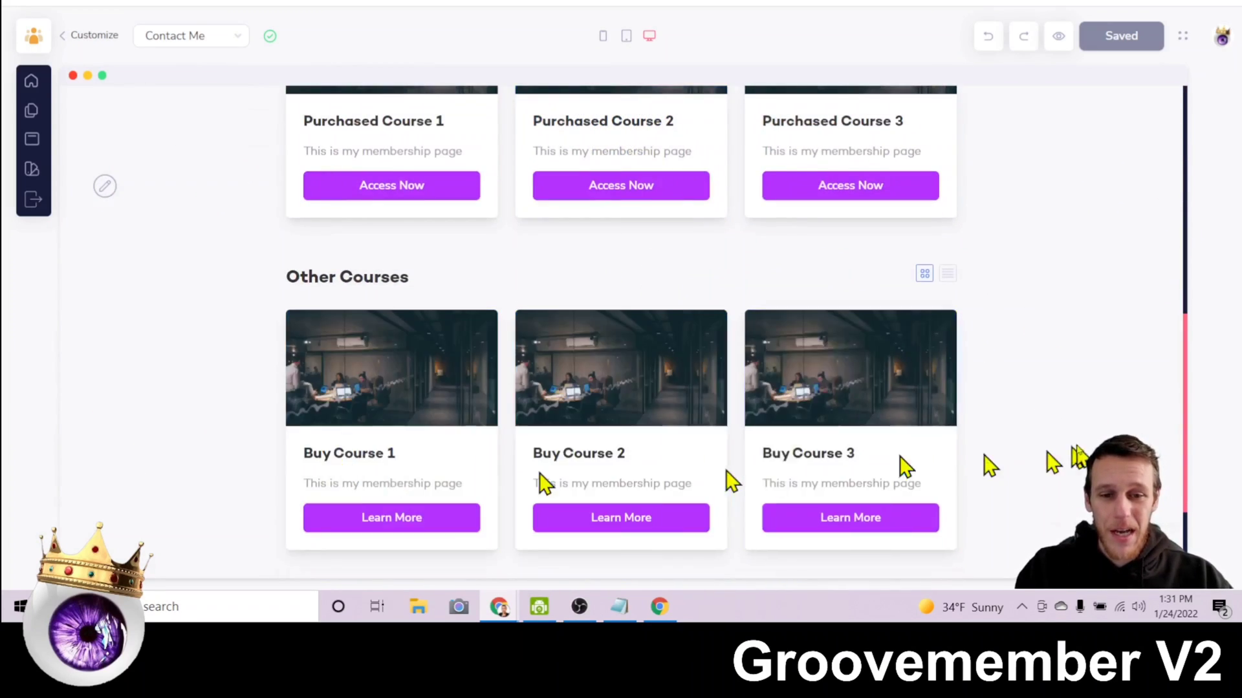
scroll(973, 356, up, 3)
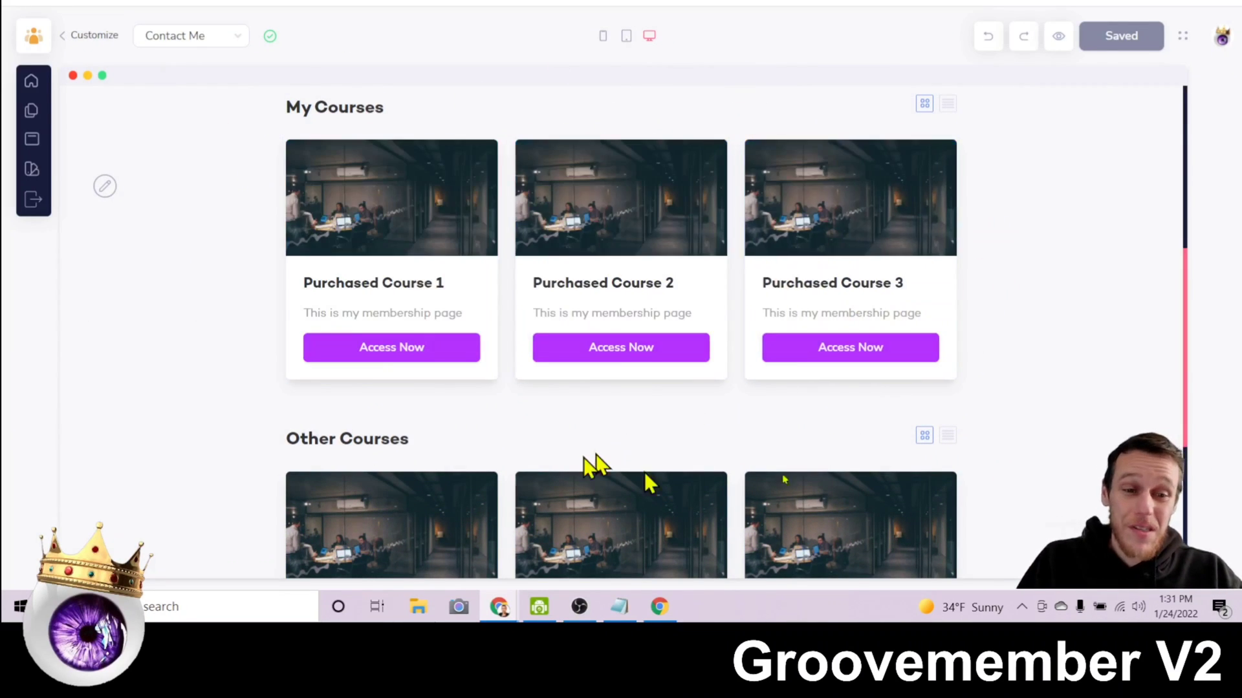
scroll(644, 472, down, 2)
scroll(1070, 405, down, 3)
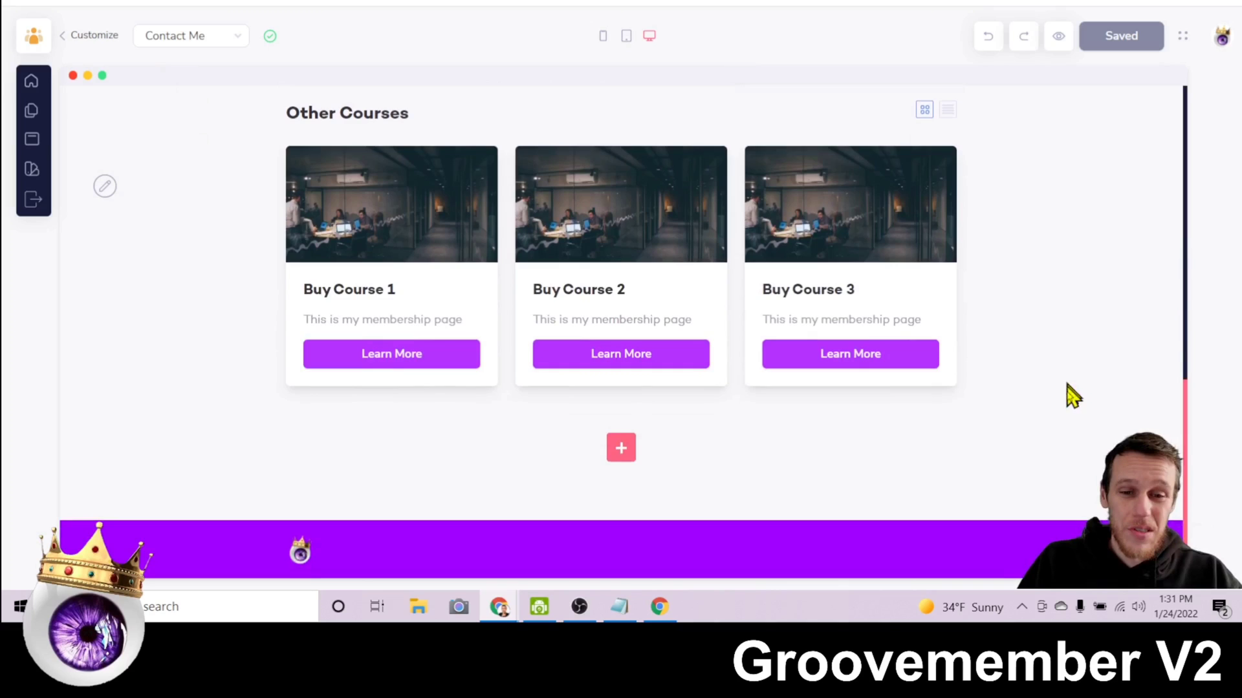
scroll(1072, 396, up, 5)
scroll(1069, 397, down, 3)
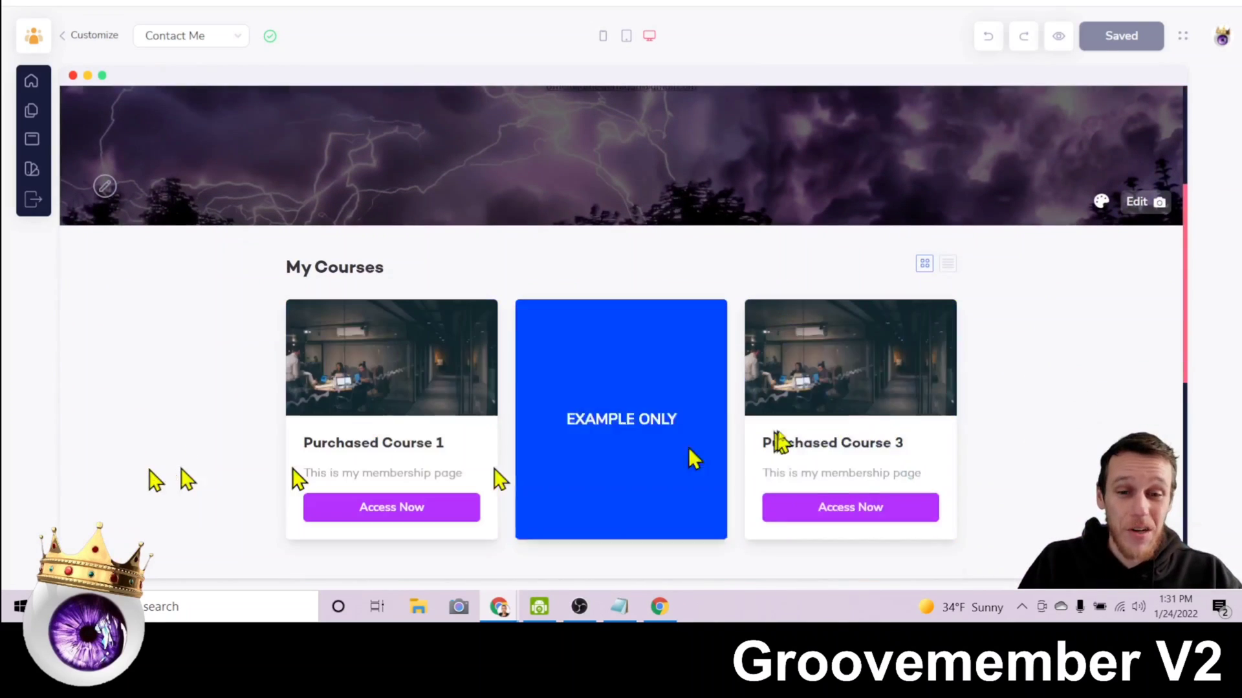
scroll(975, 421, down, 3)
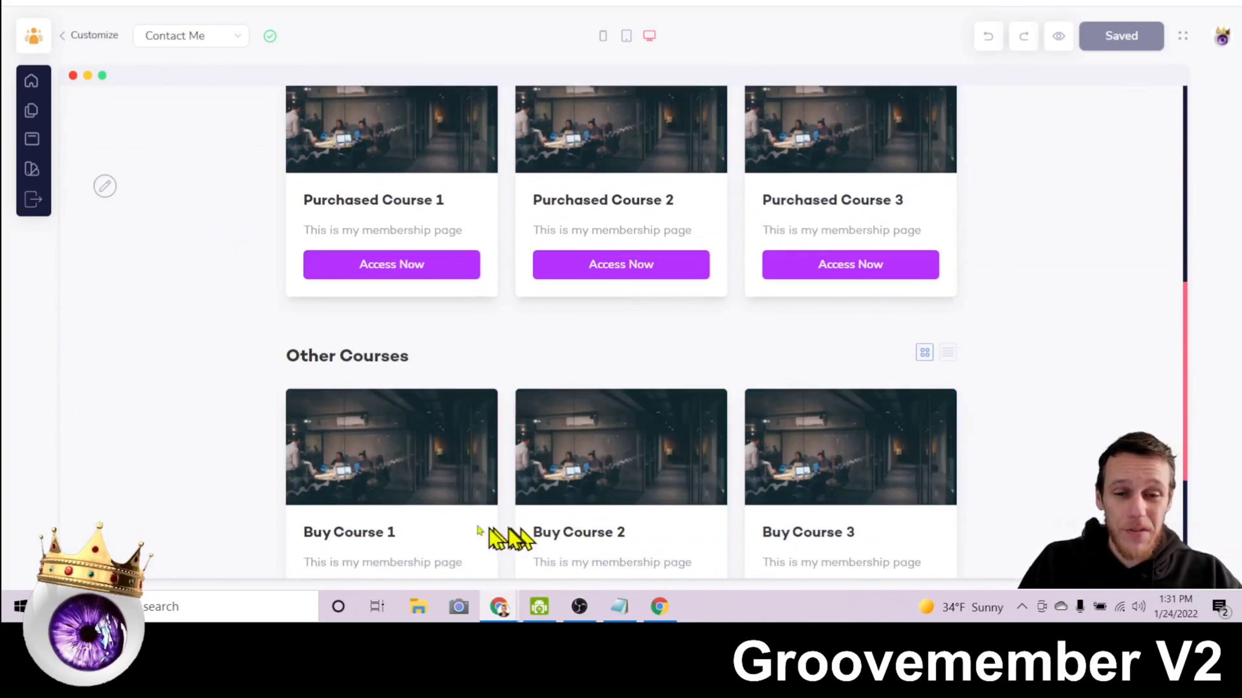
scroll(1012, 401, up, 2)
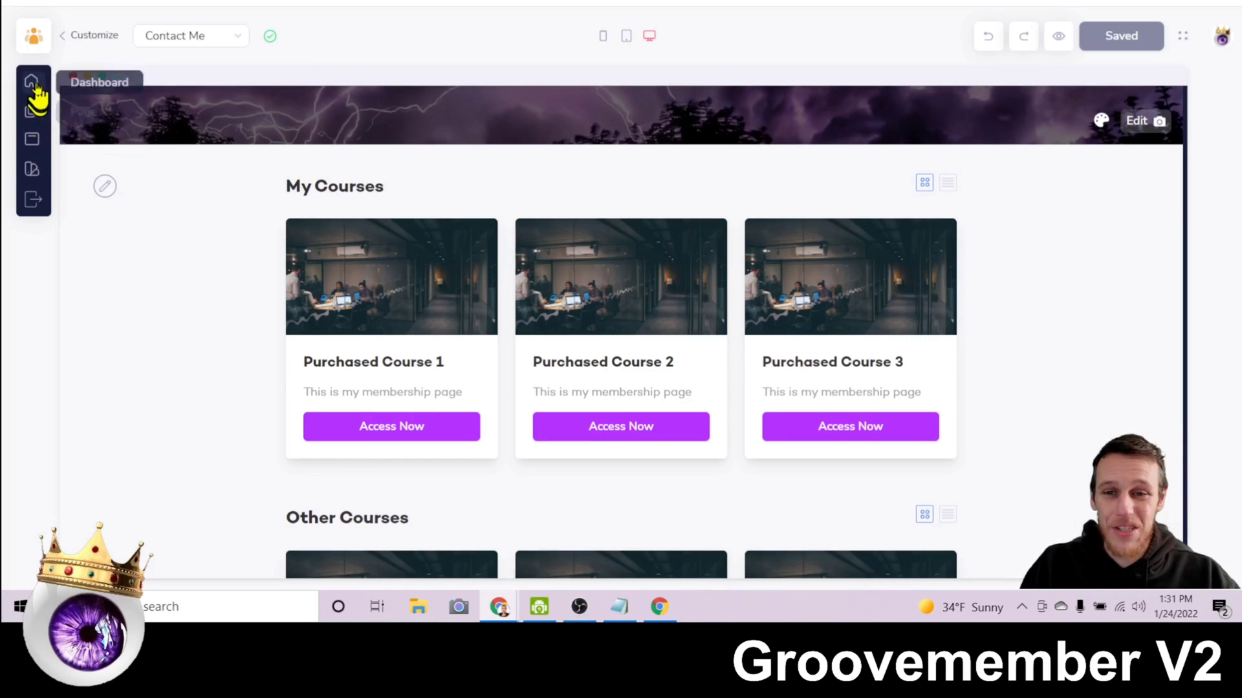
Exit the template editor and open Manage for the Groove Setup course.
click(45, 40)
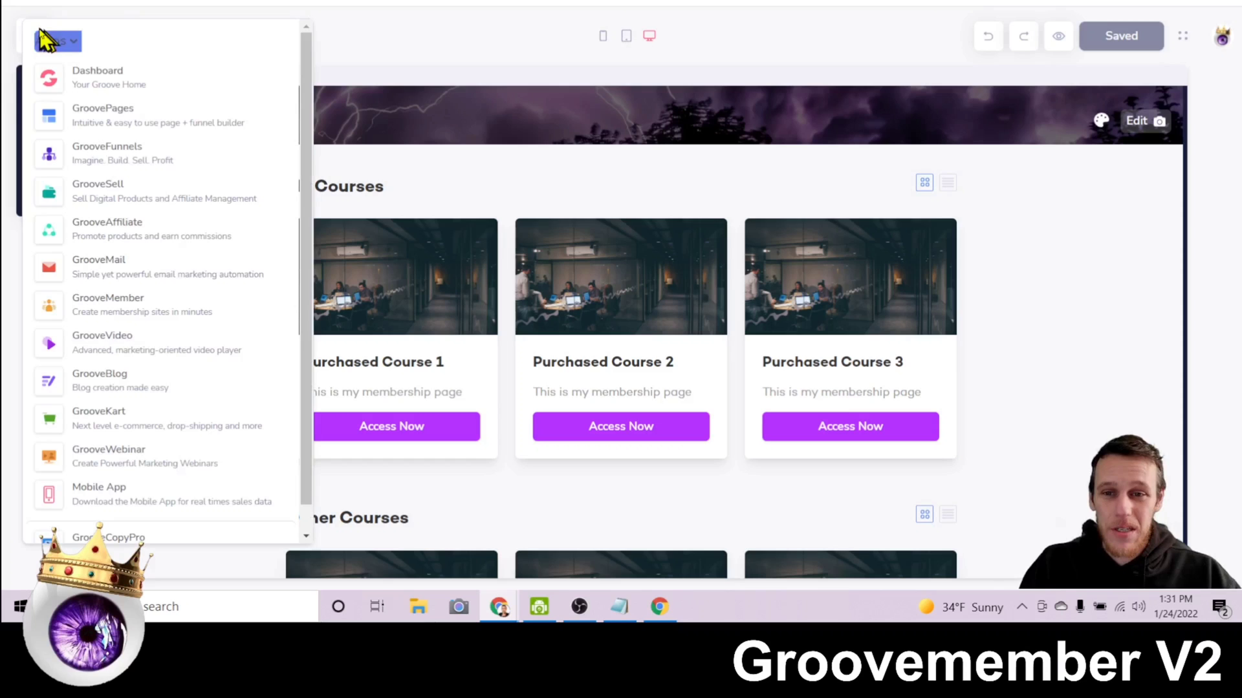
click(326, 78)
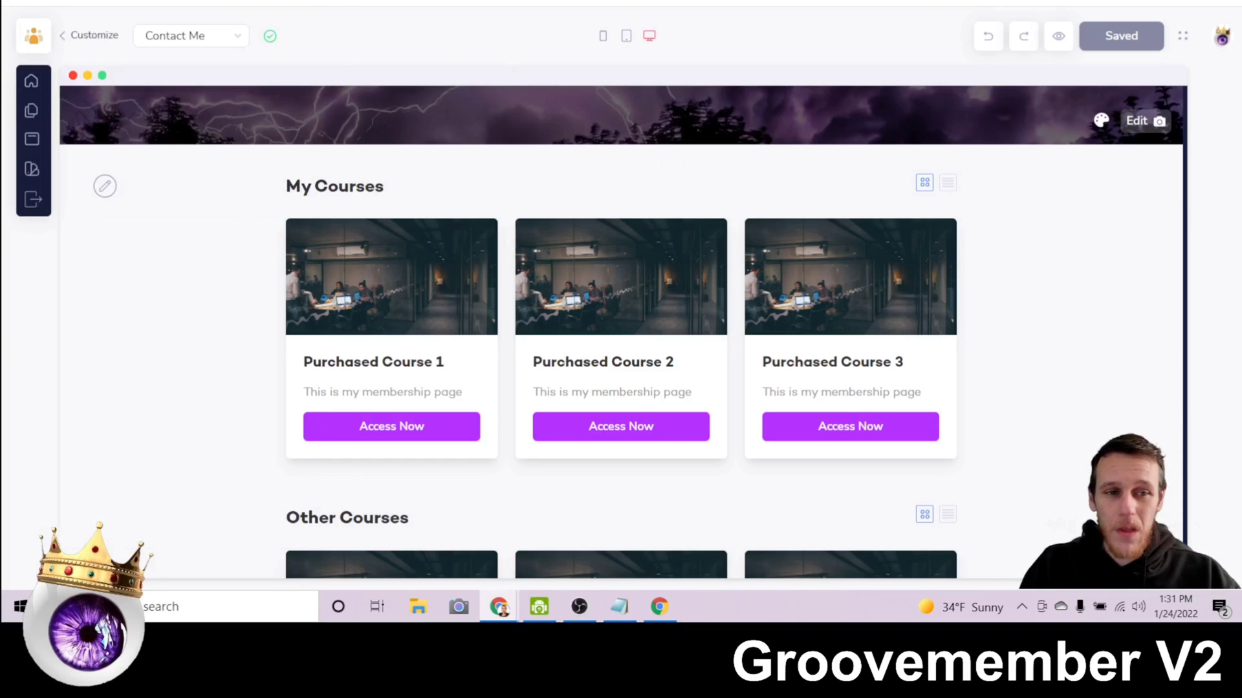
click(74, 37)
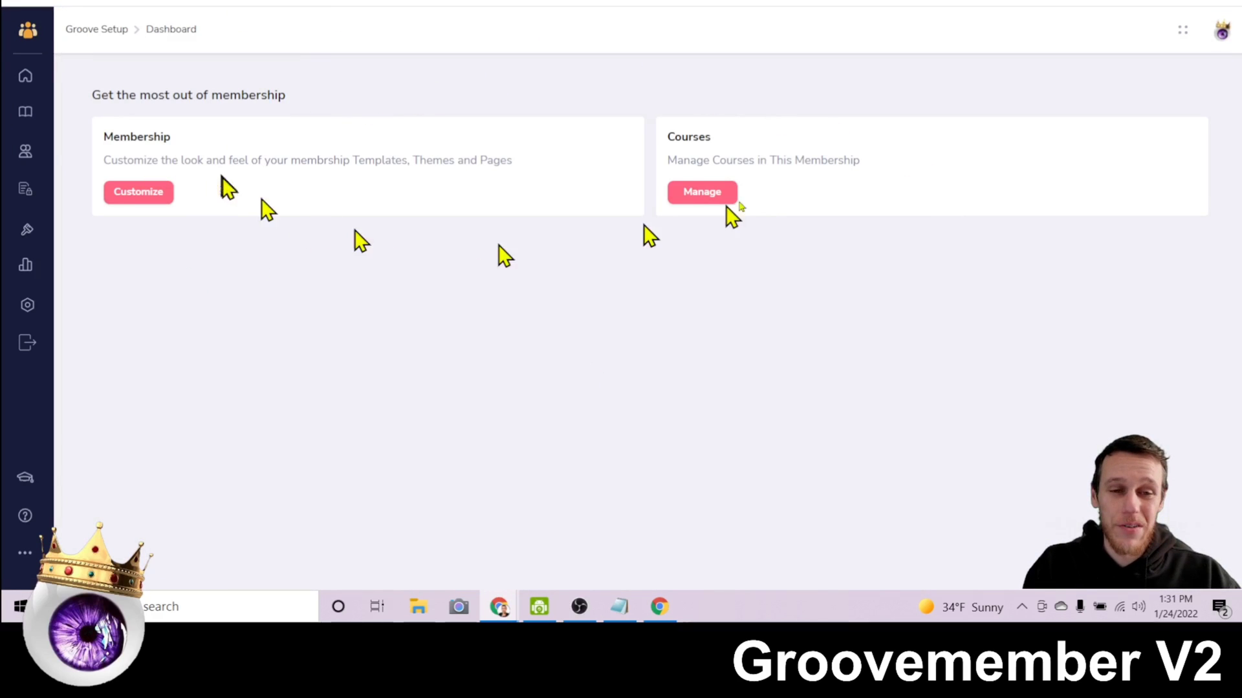
click(698, 191)
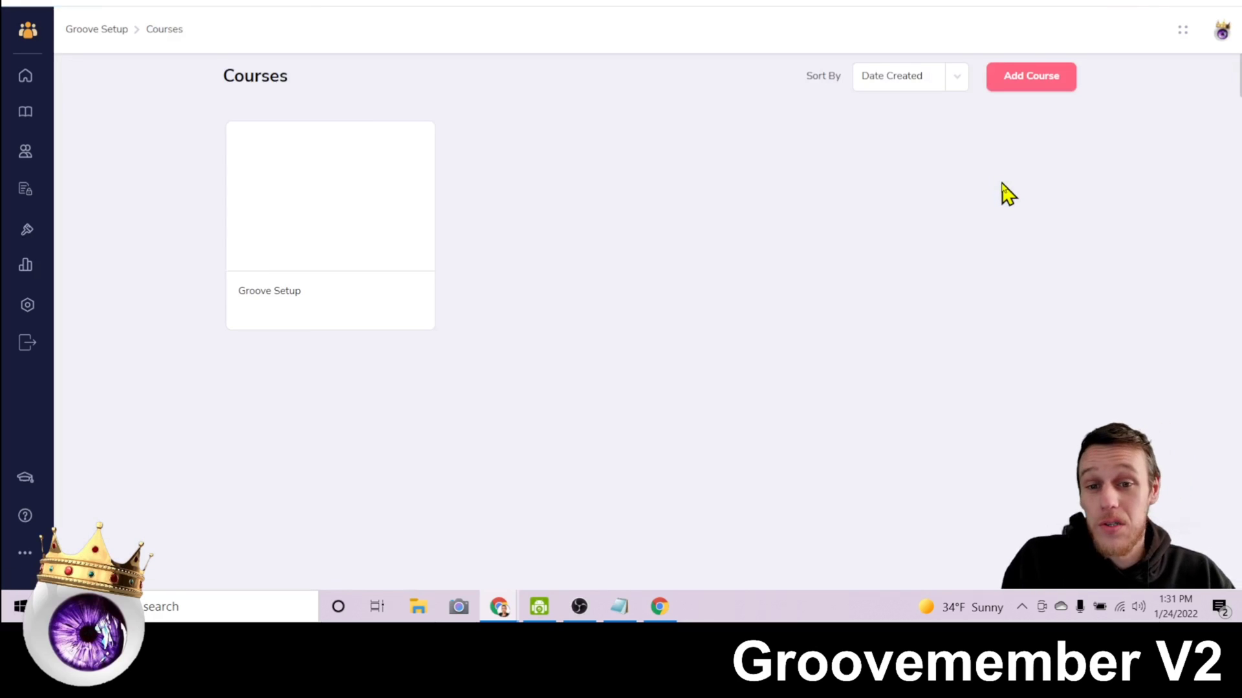
mouse_move(276, 256)
click(335, 197)
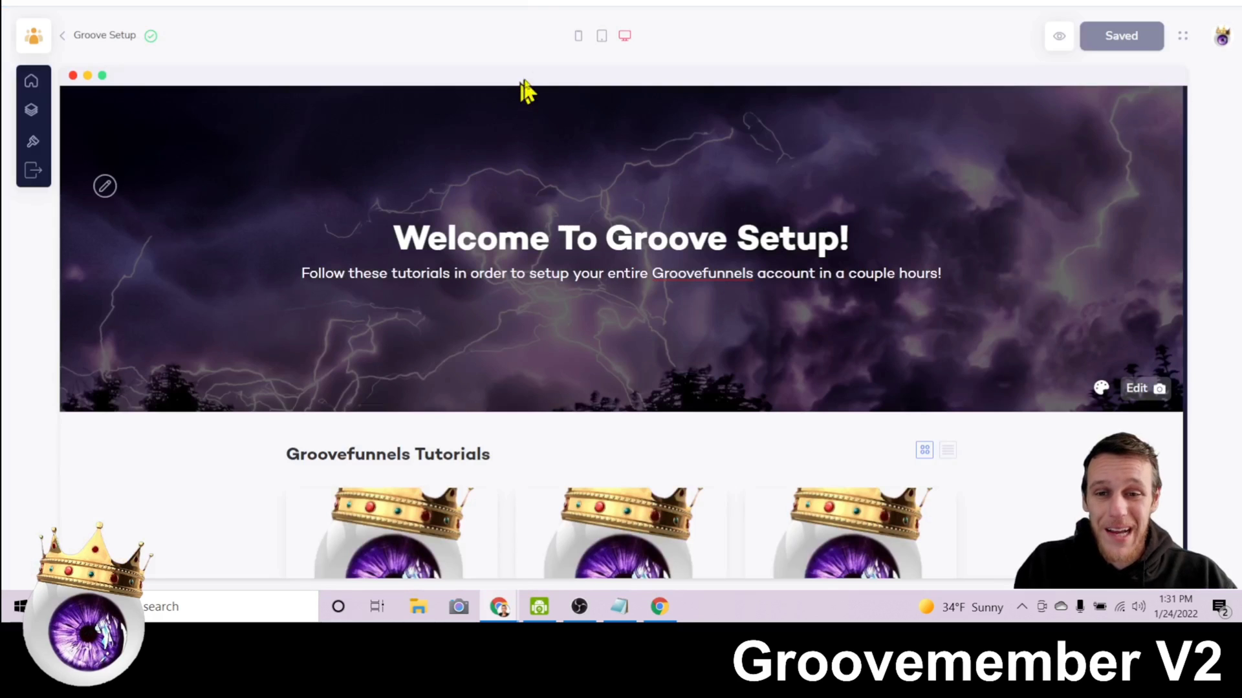
scroll(304, 227, down, 8)
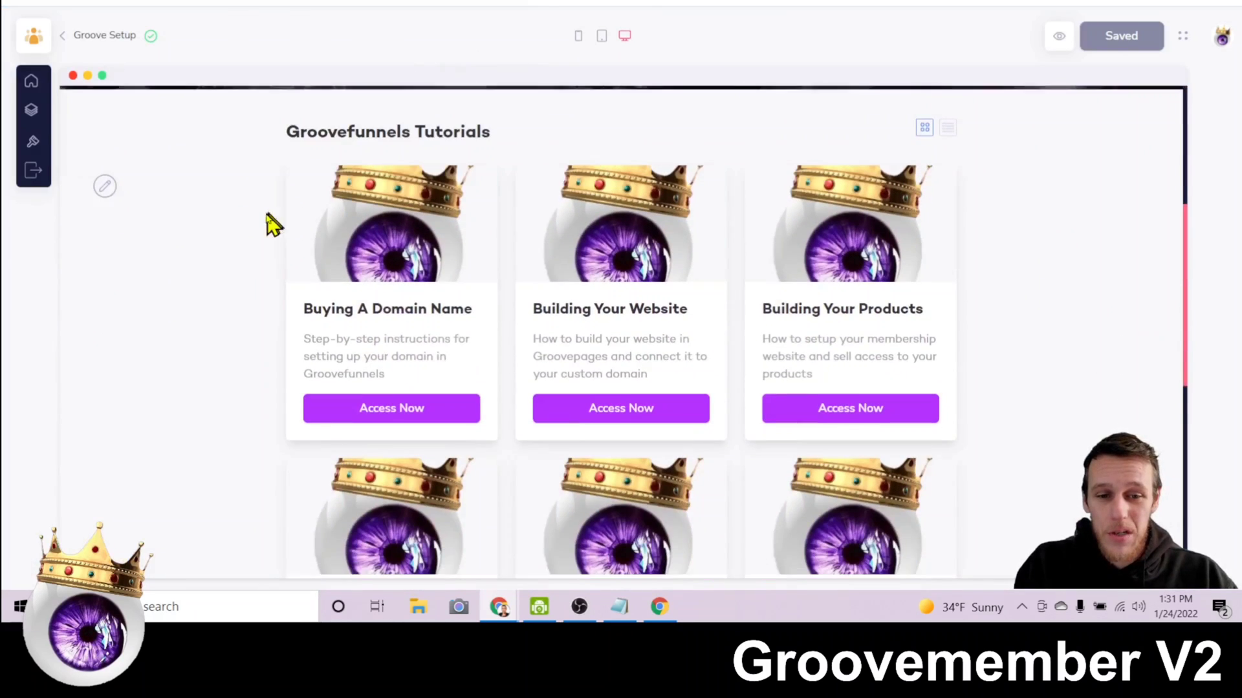
scroll(155, 204, down, 5)
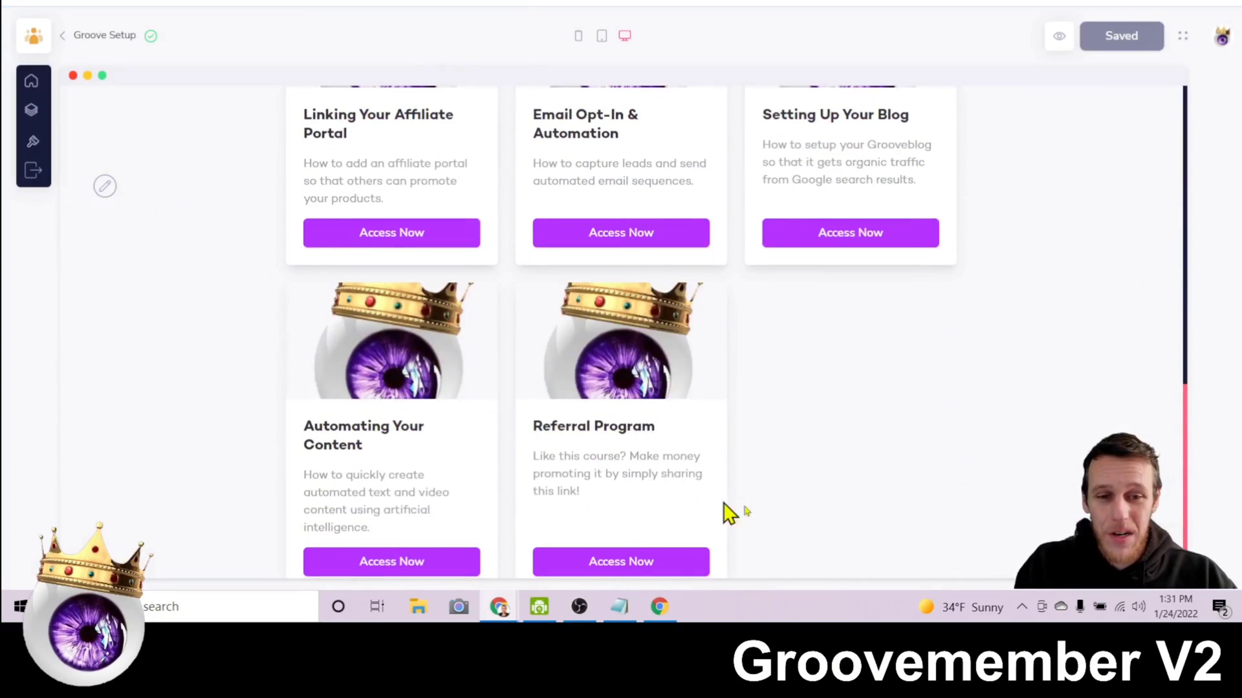
scroll(475, 439, up, 13)
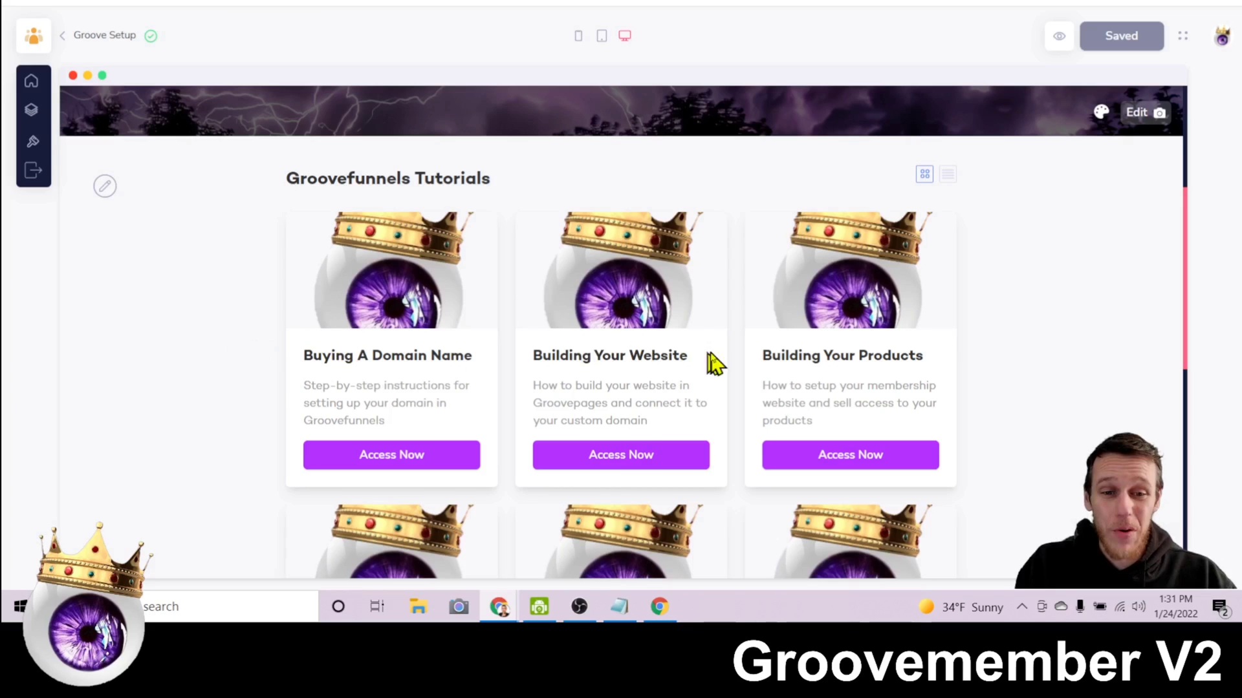
scroll(956, 352, down, 3)
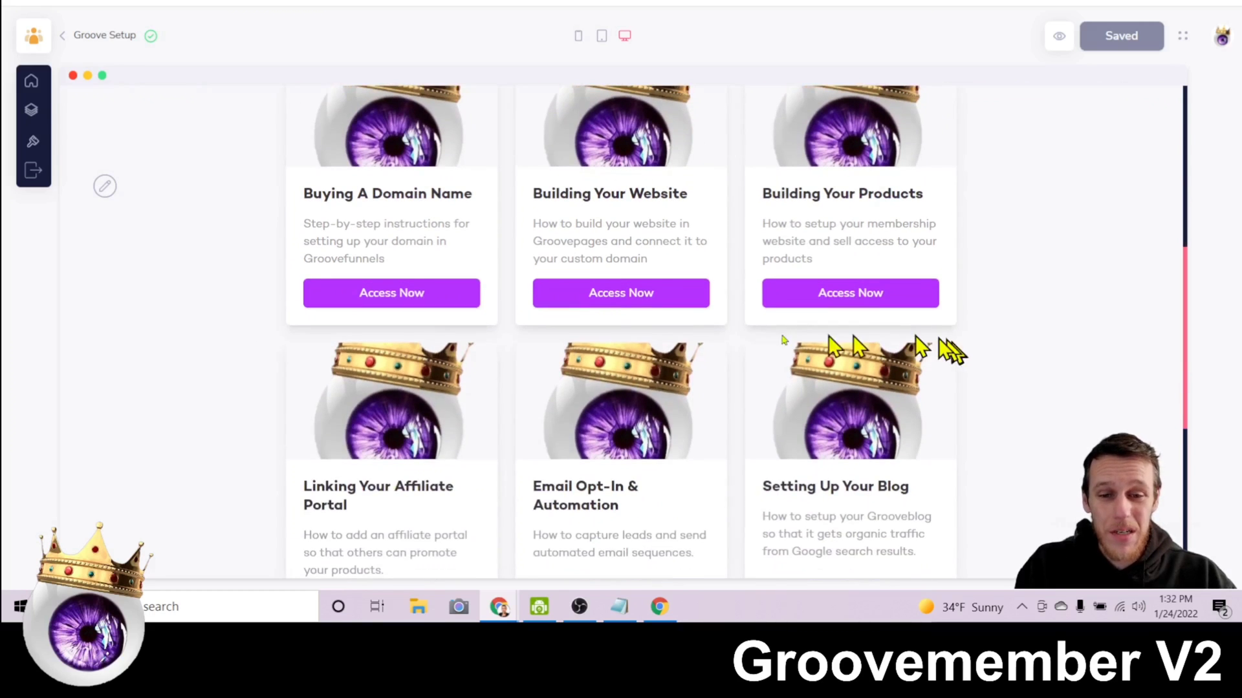
scroll(426, 458, down, 3)
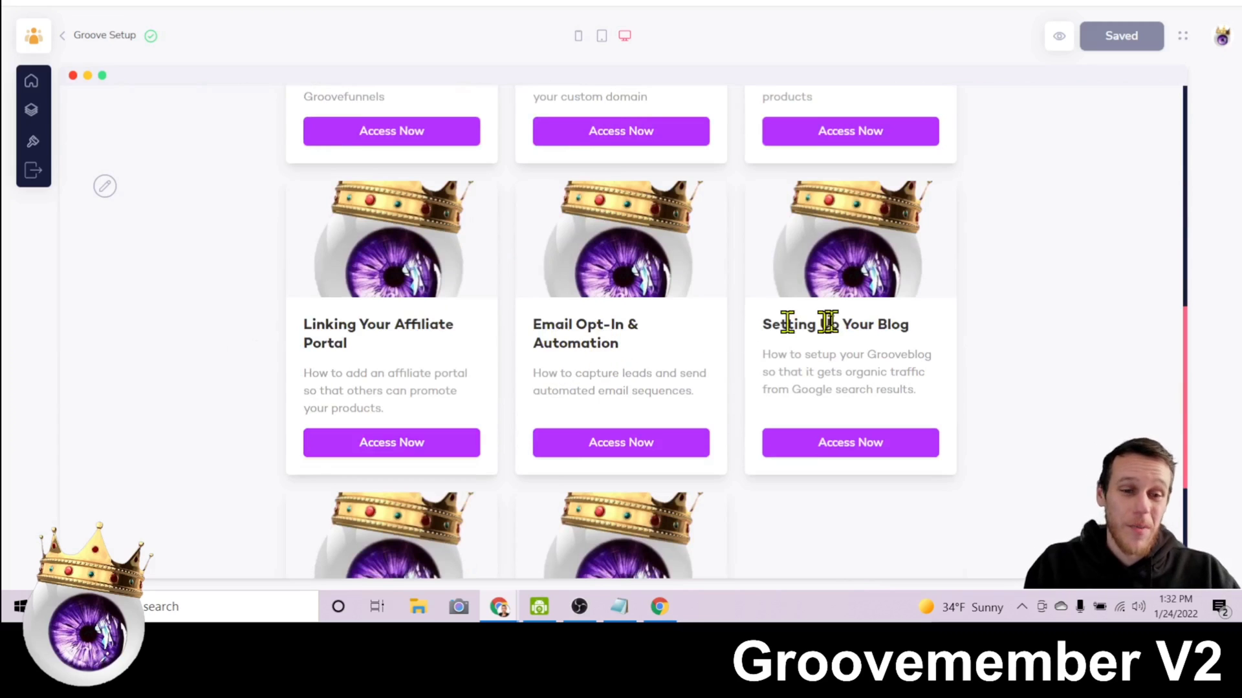
scroll(964, 329, down, 3)
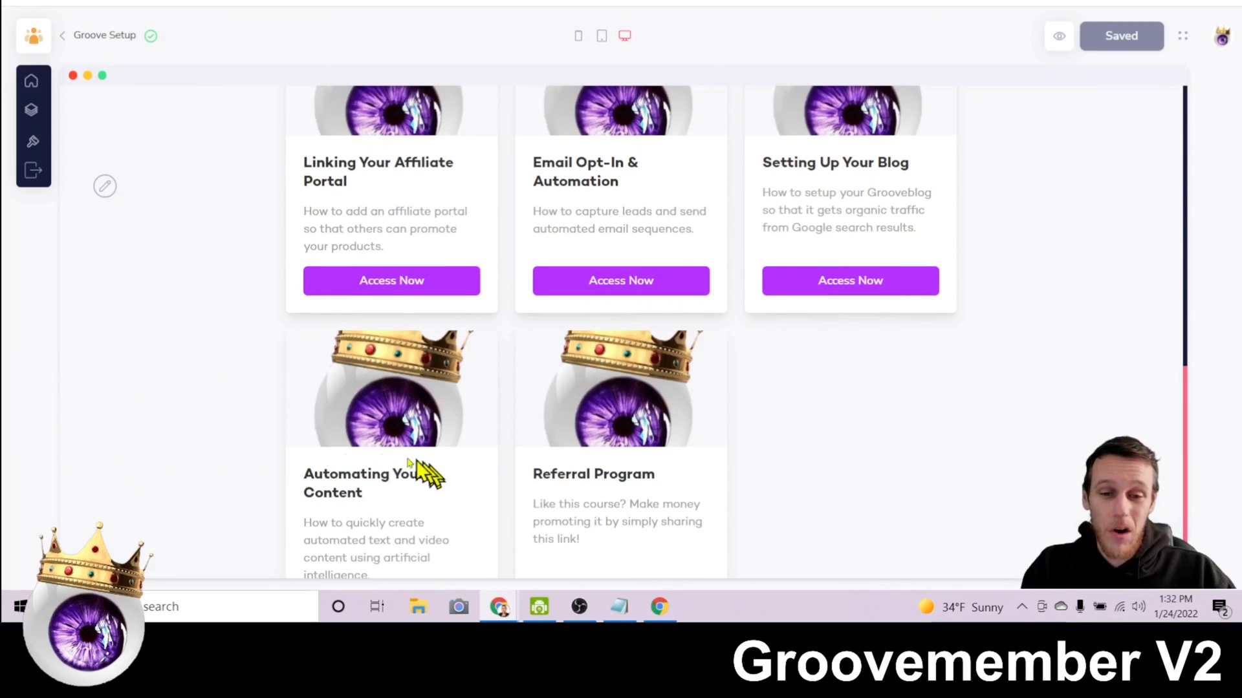
scroll(657, 427, down, 1)
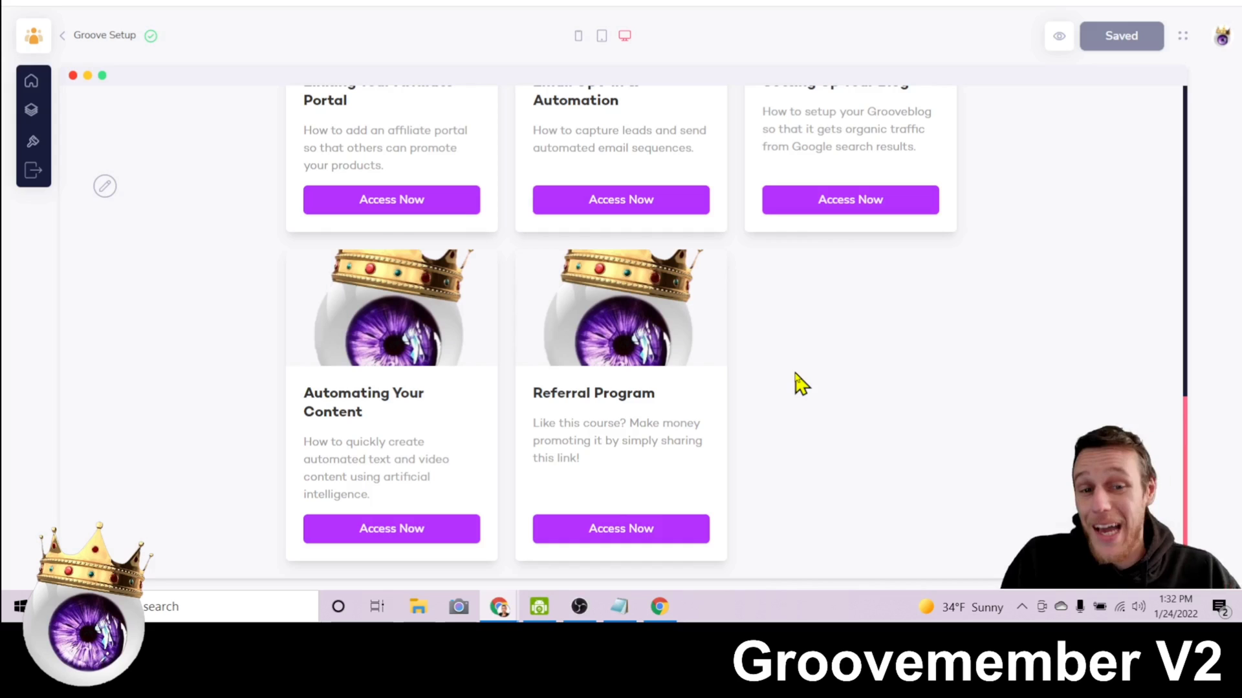
scroll(711, 414, up, 12)
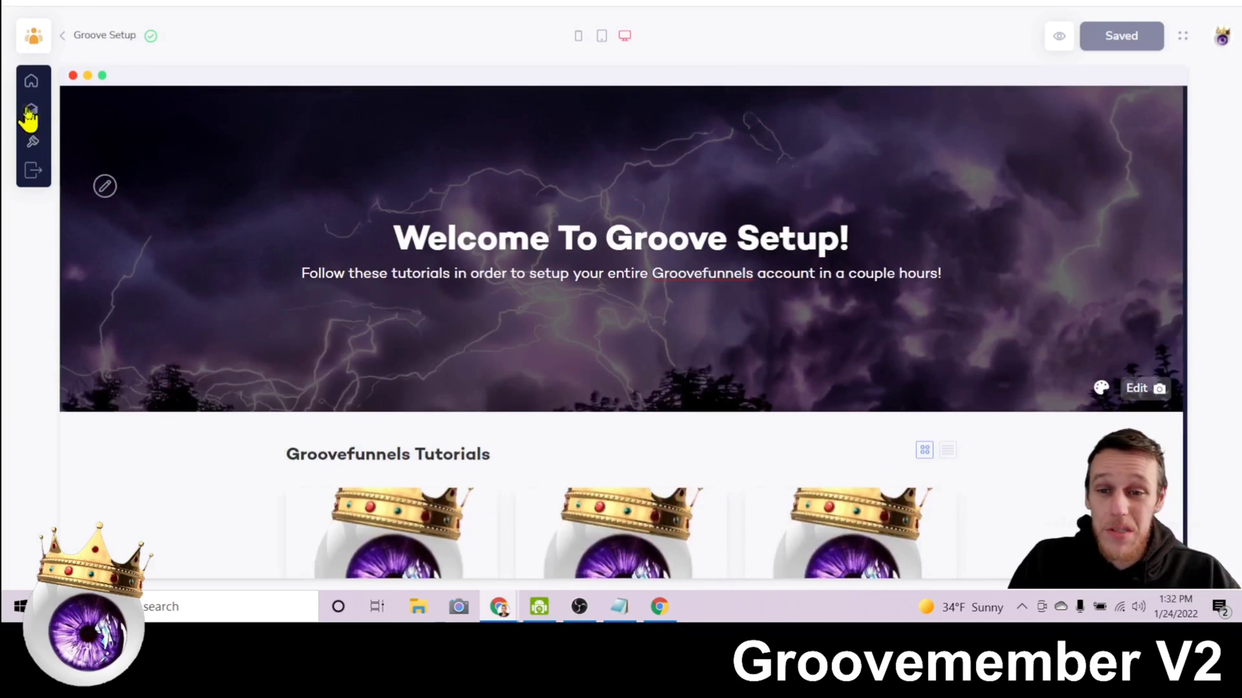
click(31, 112)
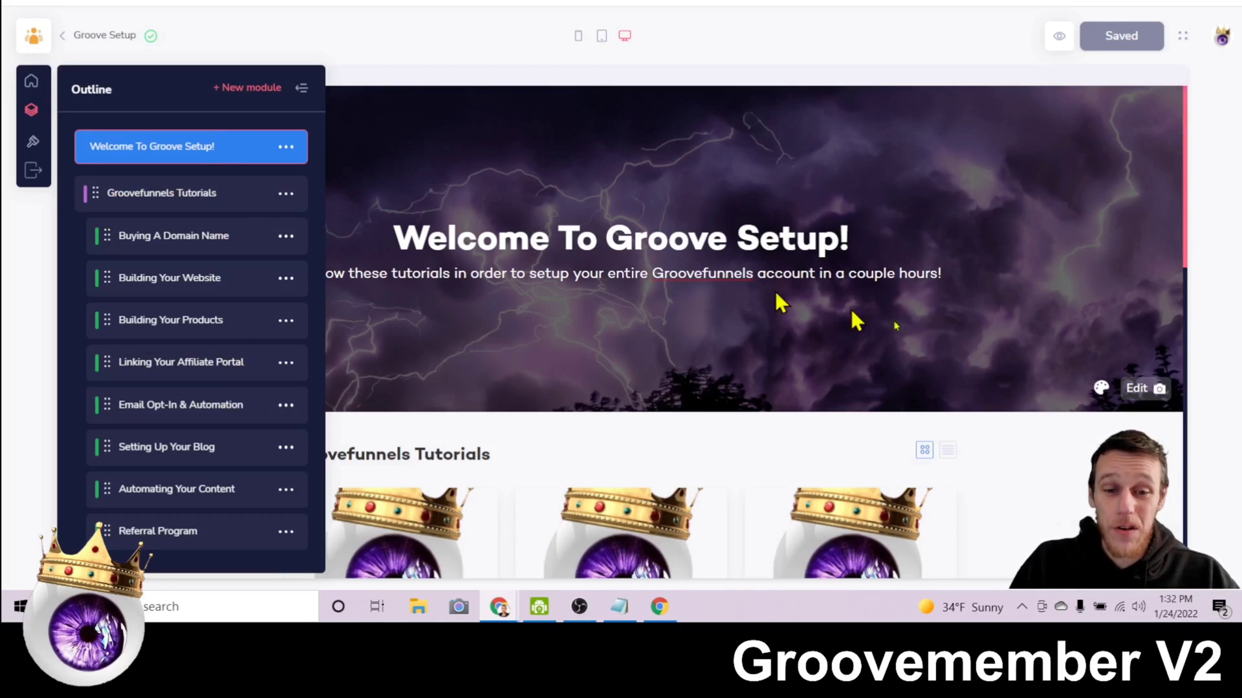
scroll(1099, 416, down, 10)
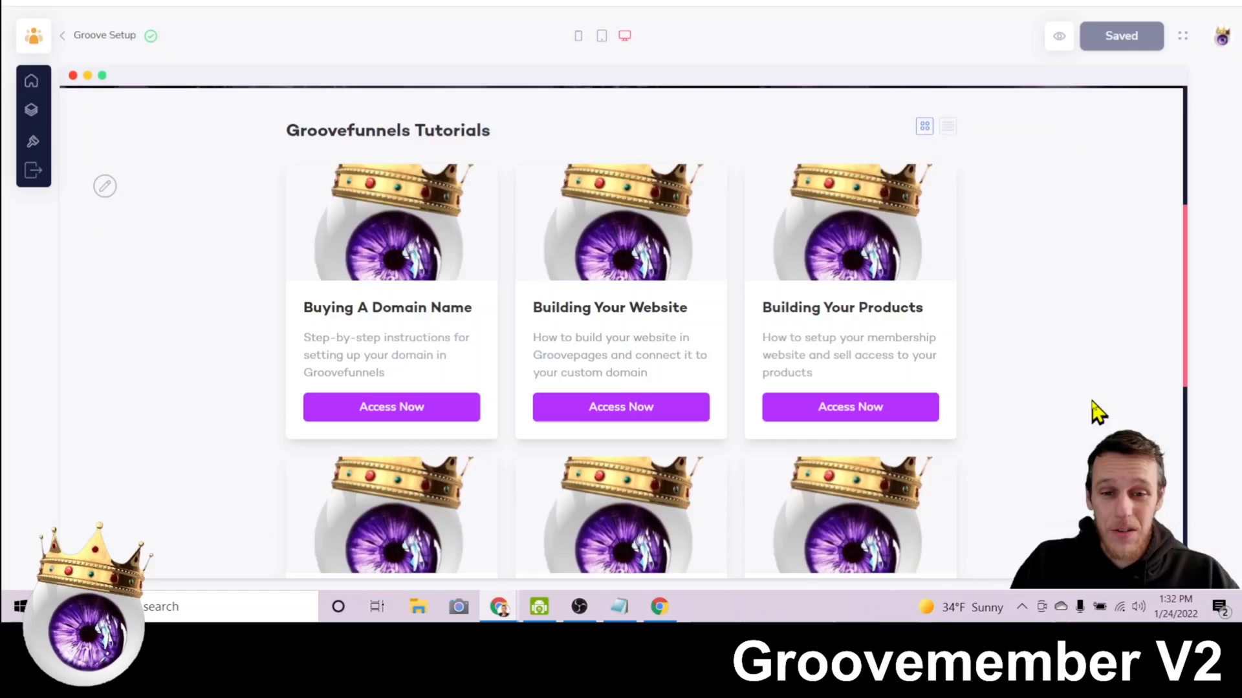
scroll(726, 435, up, 10)
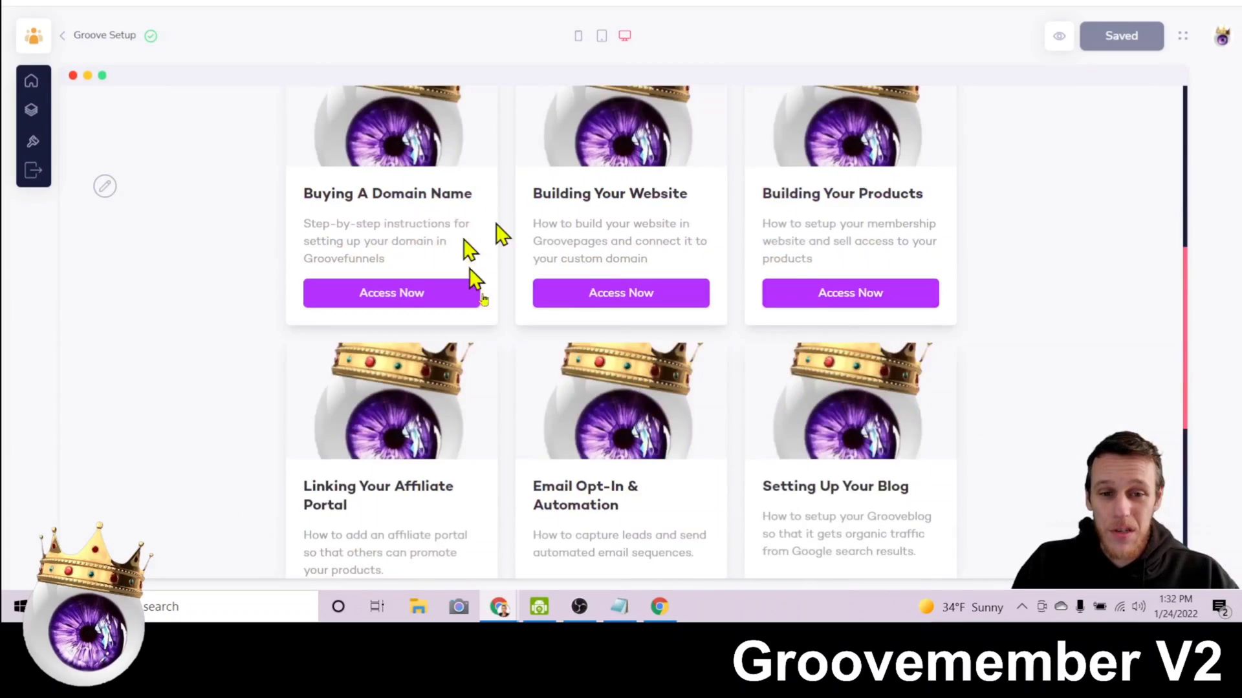
Look over the Groovefunnels Tutorials section, then bring up the course Outline panel.
scroll(311, 453, down, 1)
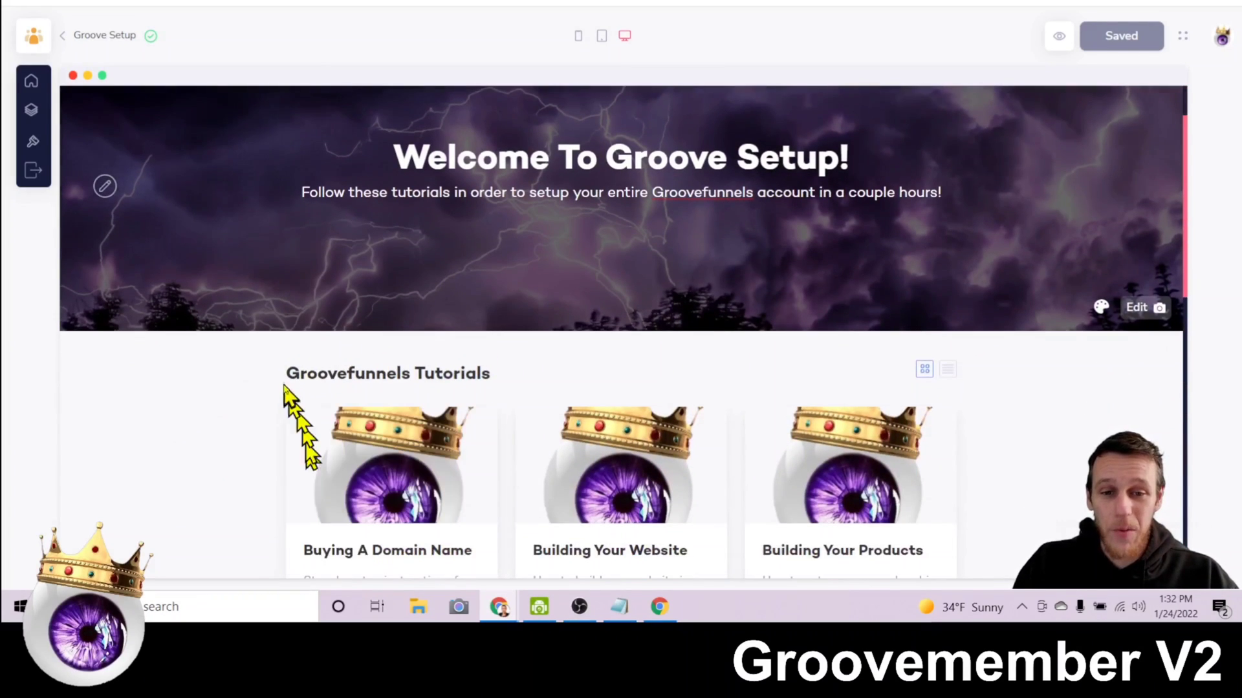
drag(278, 383, 549, 384)
click(253, 392)
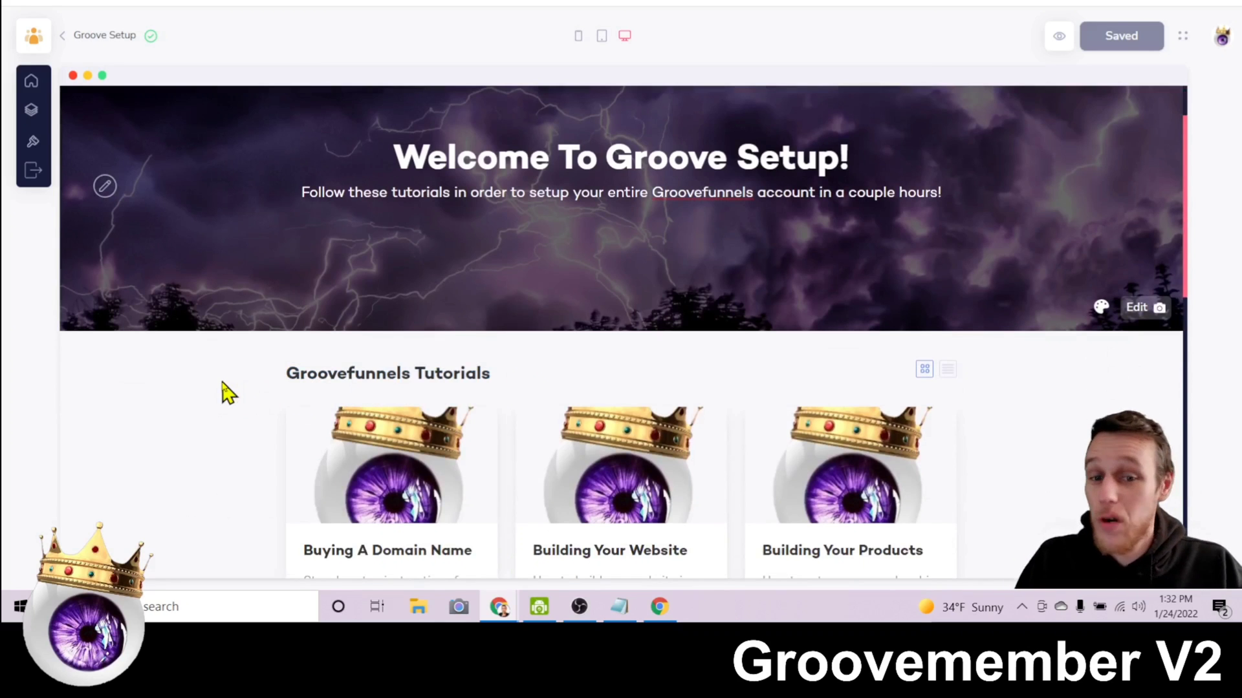
scroll(227, 391, down, 10)
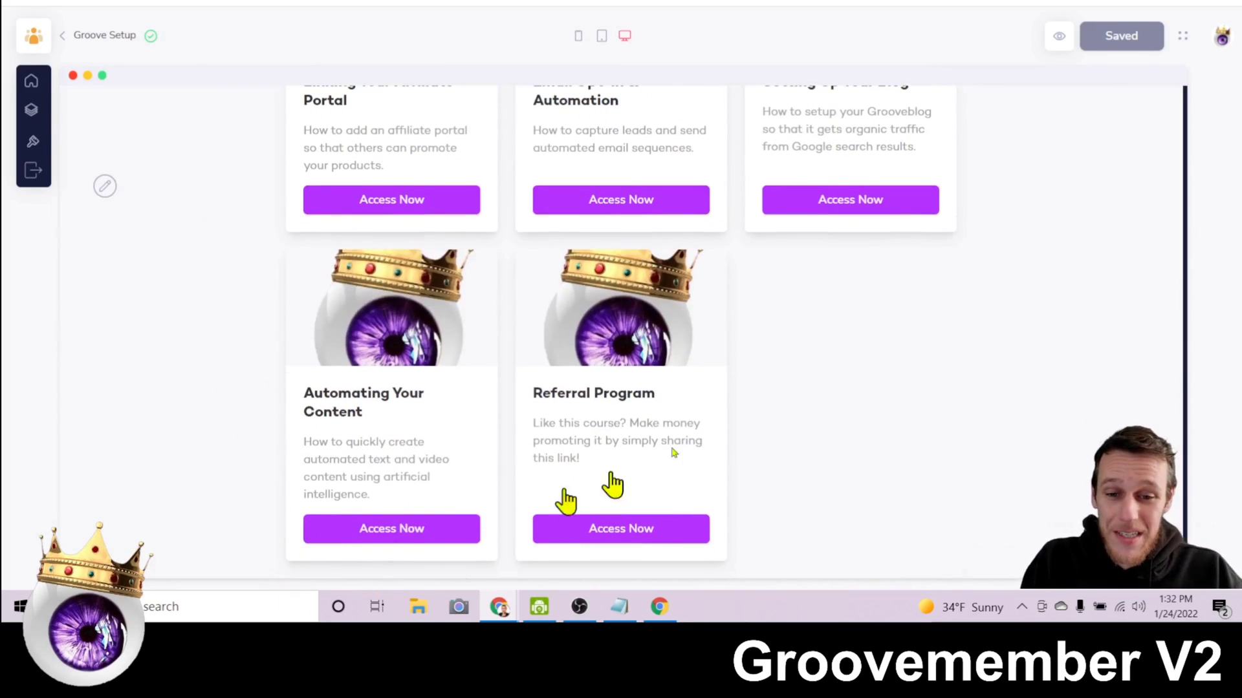
scroll(613, 485, up, 10)
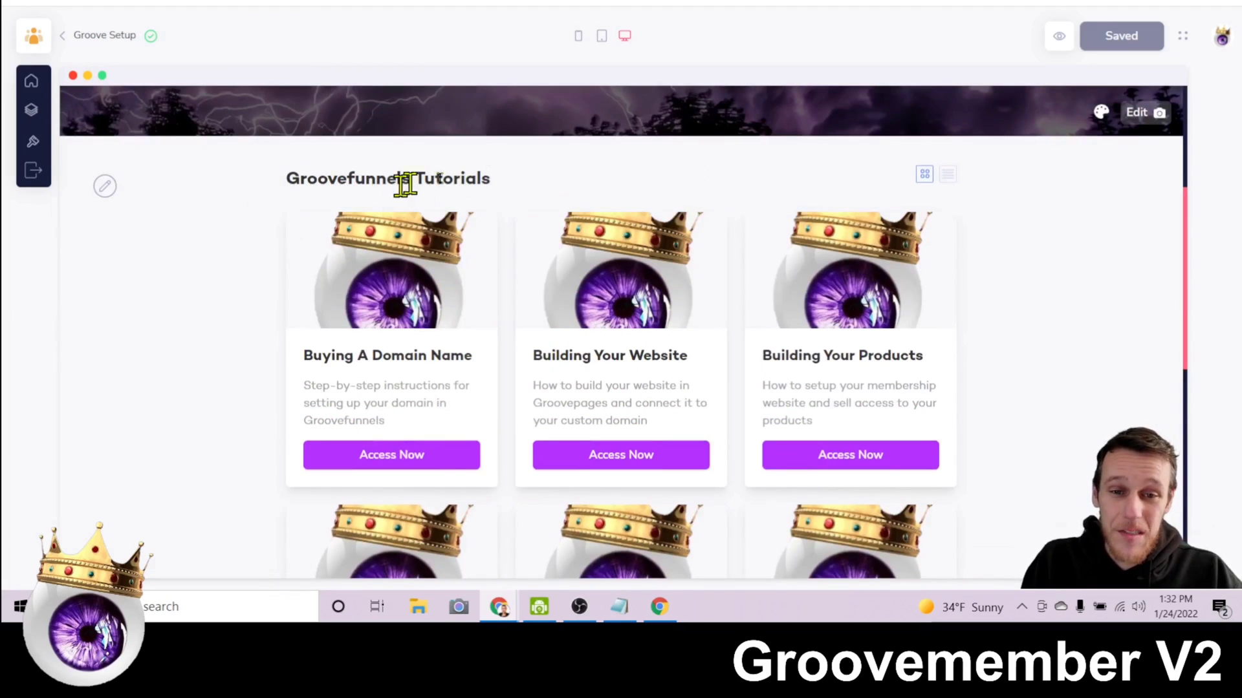
click(31, 110)
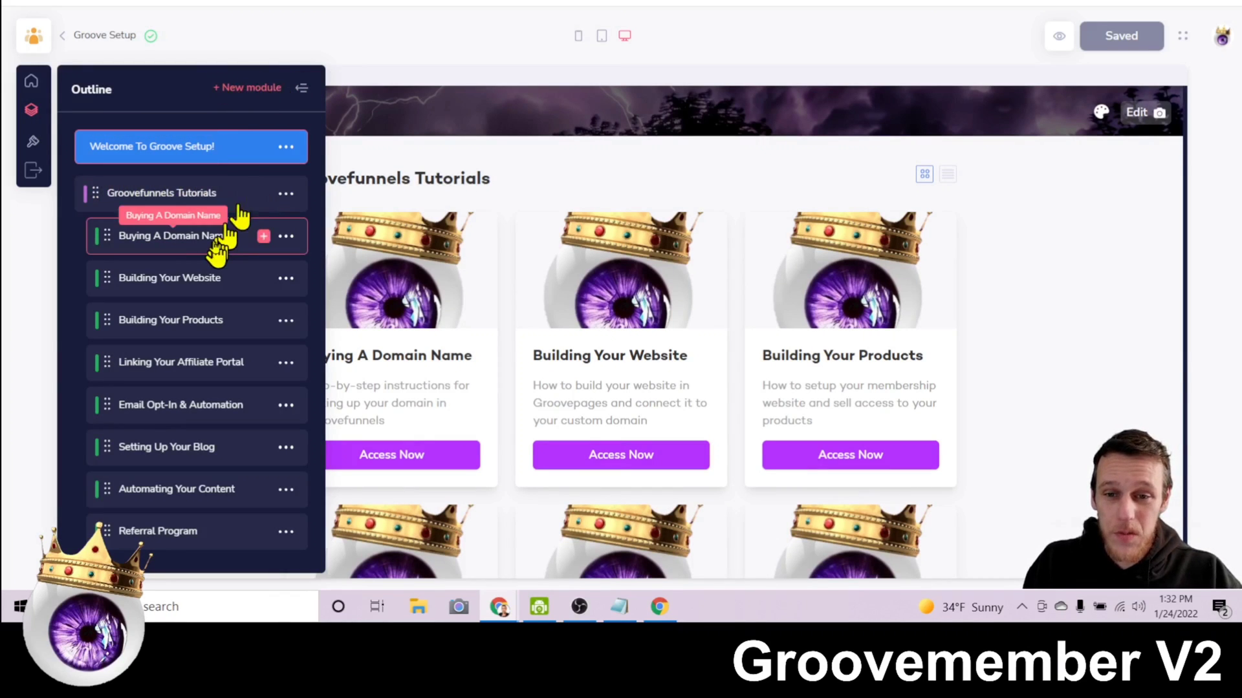
Open the Buying A Domain Name lesson from the Outline and review its heading and video.
click(296, 242)
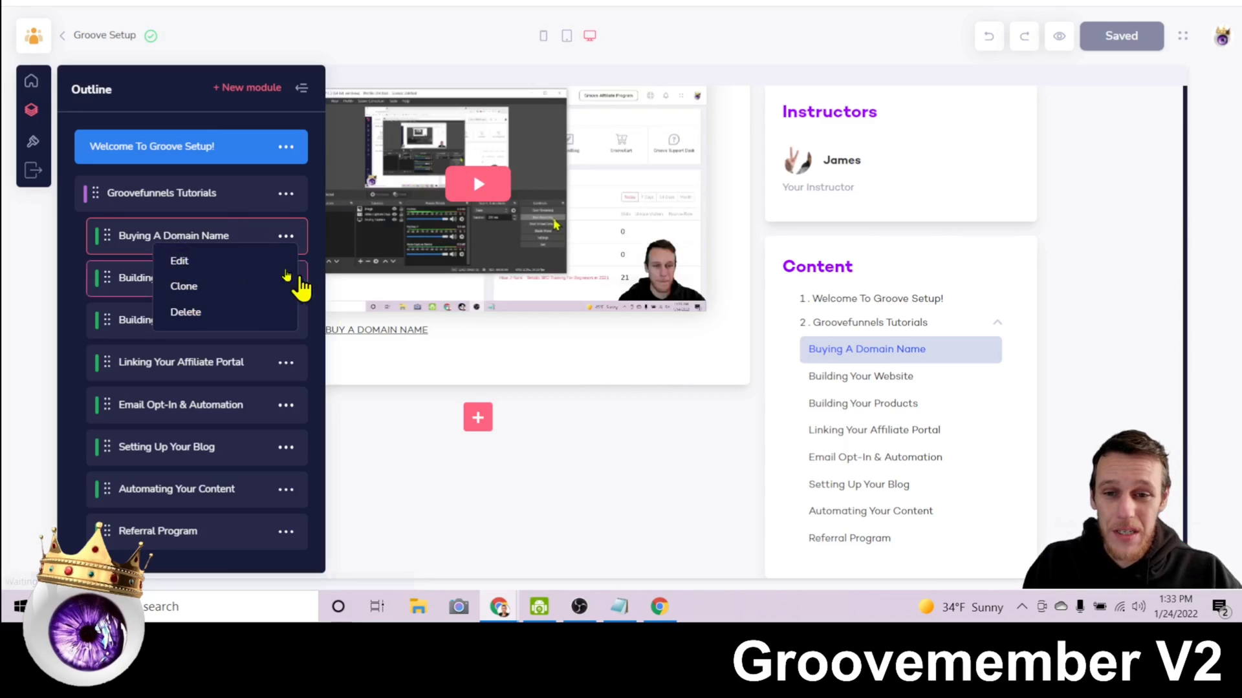
click(130, 238)
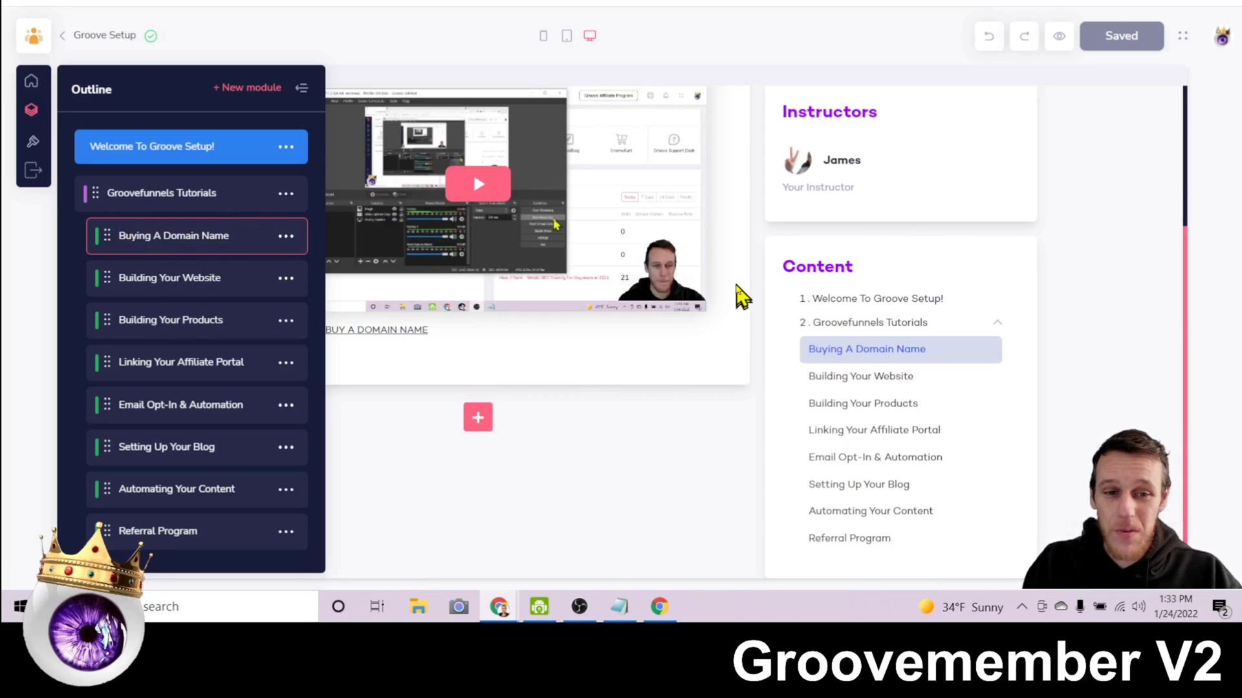
click(738, 296)
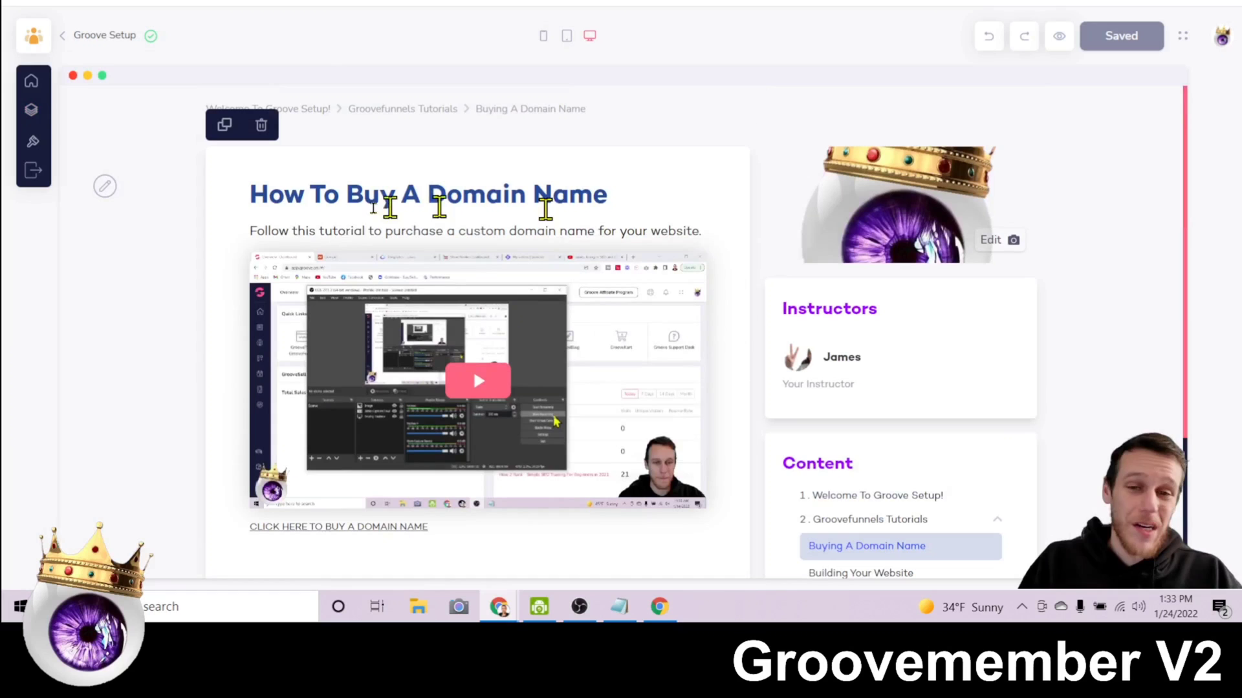
drag(267, 194, 590, 225)
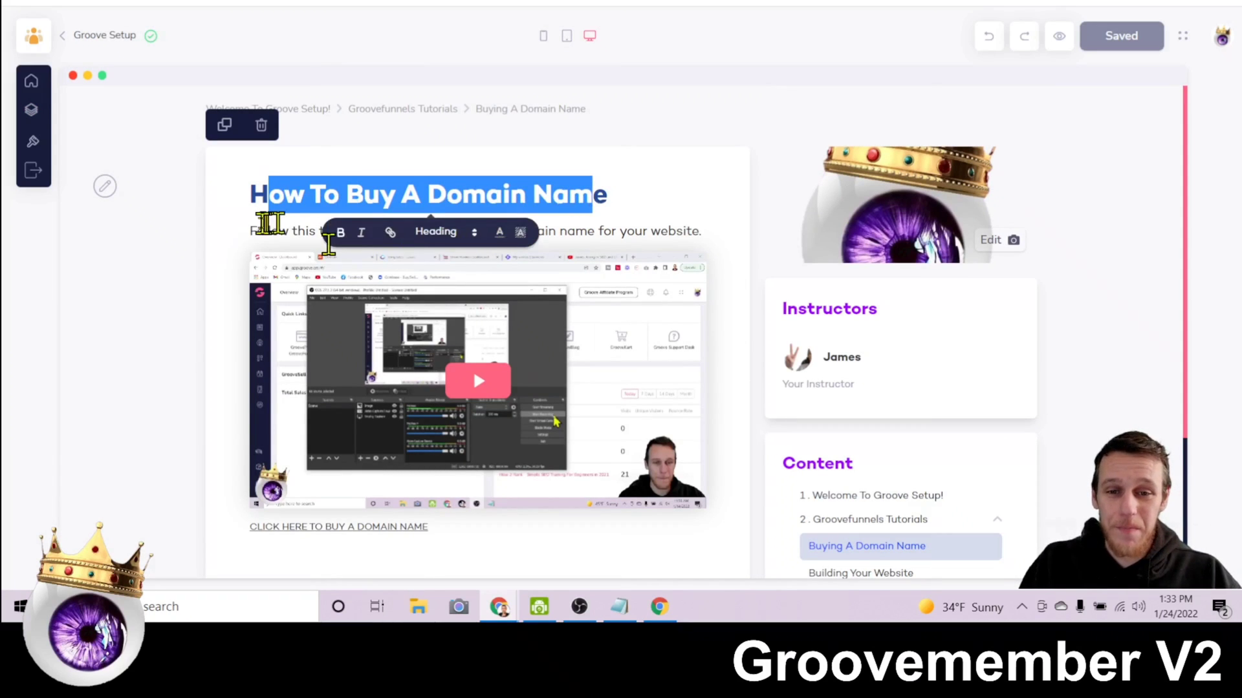
click(256, 231)
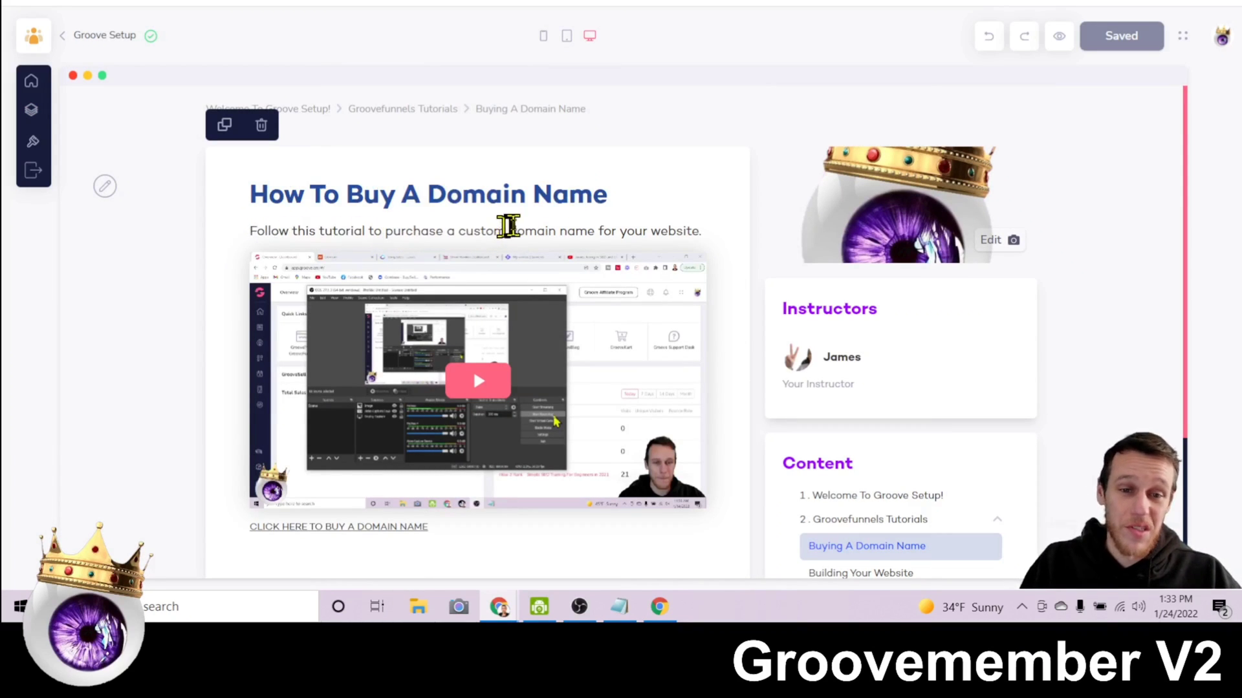
scroll(668, 175, down, 1)
scroll(669, 174, down, 1)
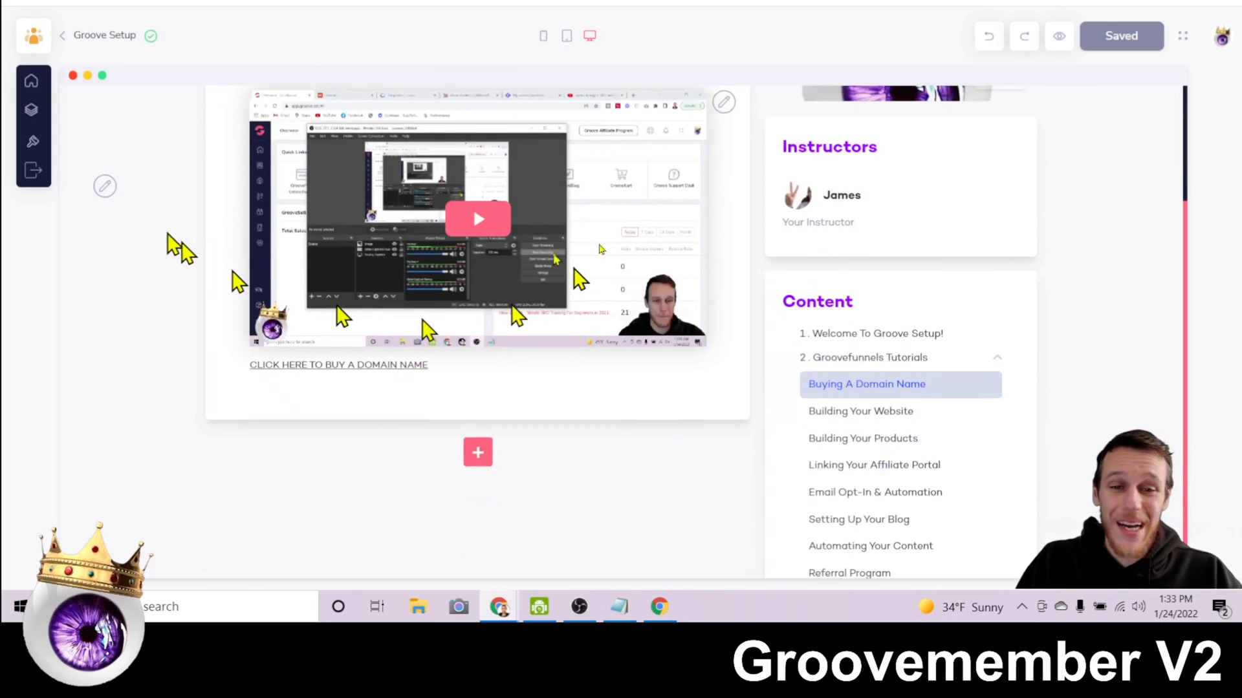
scroll(472, 289, up, 1)
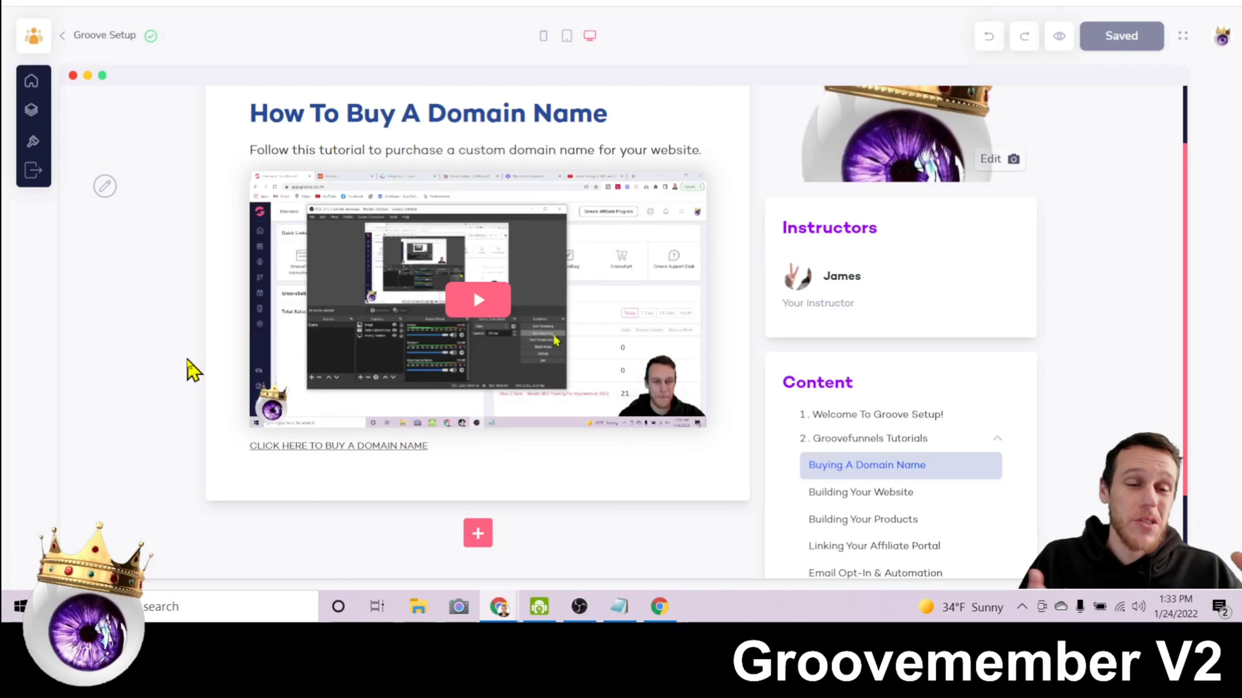
scroll(615, 262, up, 2)
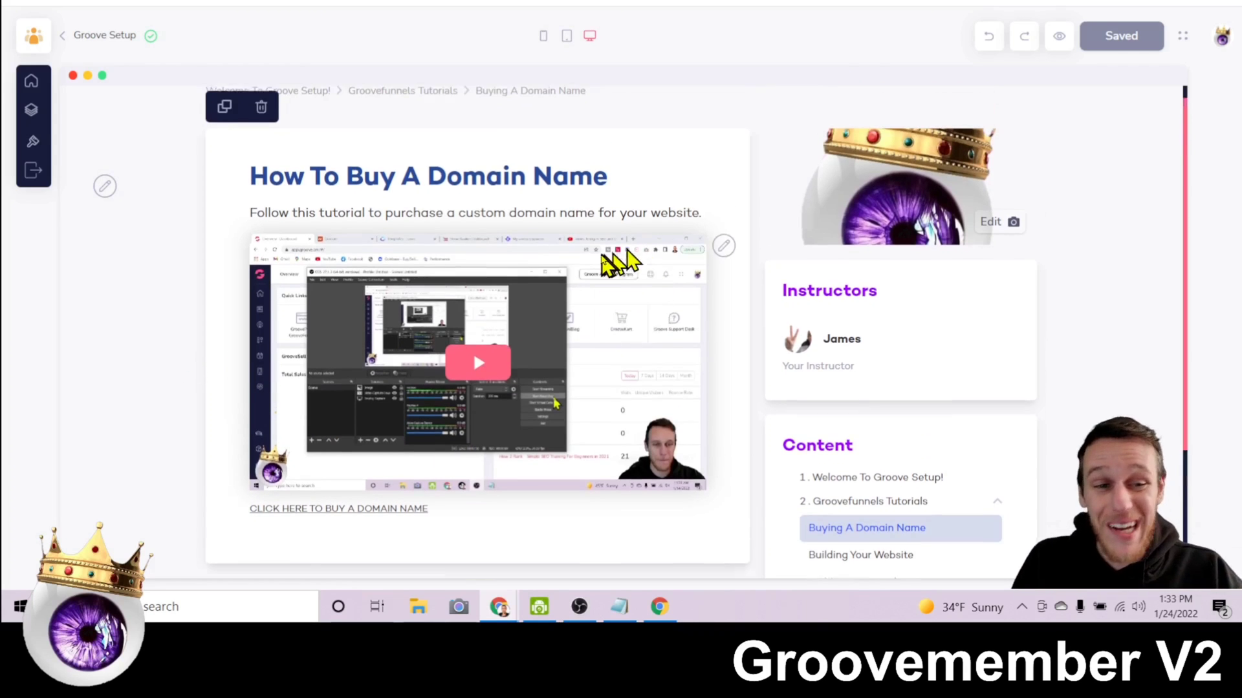
scroll(401, 255, down, 2)
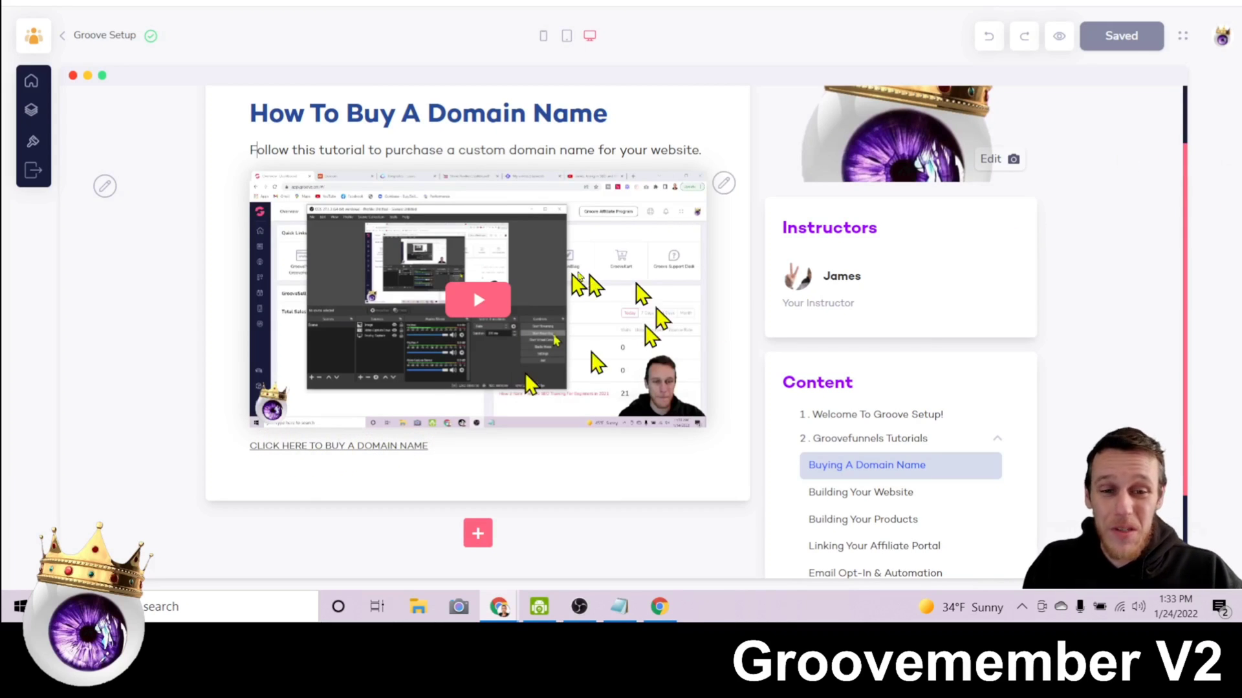
scroll(743, 291, down, 1)
Switch to the Building Your Website lesson, keep its video, and open the Customize style options.
click(849, 415)
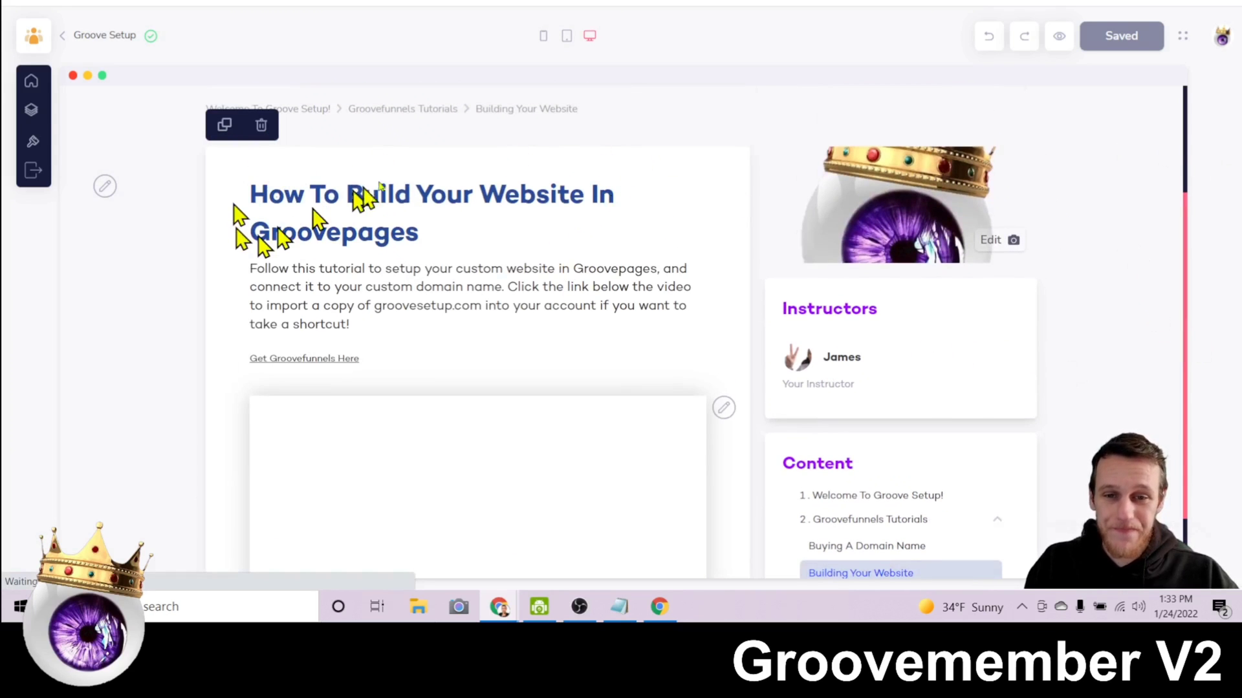
scroll(569, 181, down, 2)
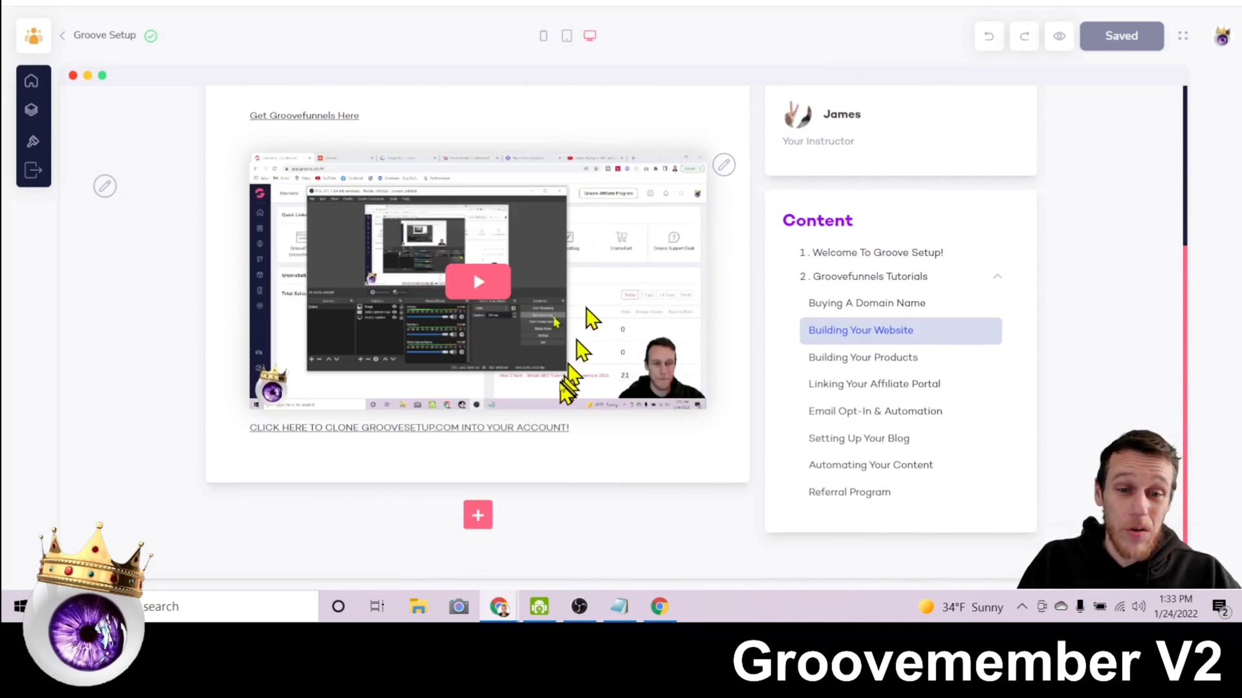
mouse_move(721, 185)
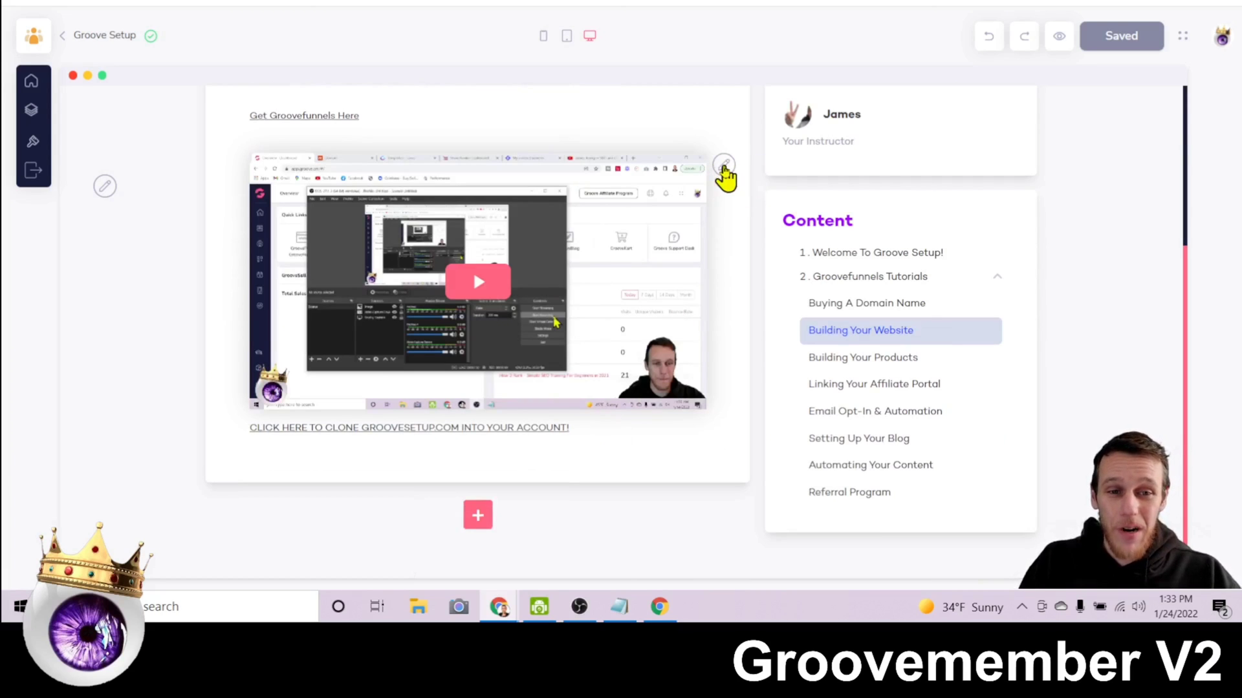
click(723, 165)
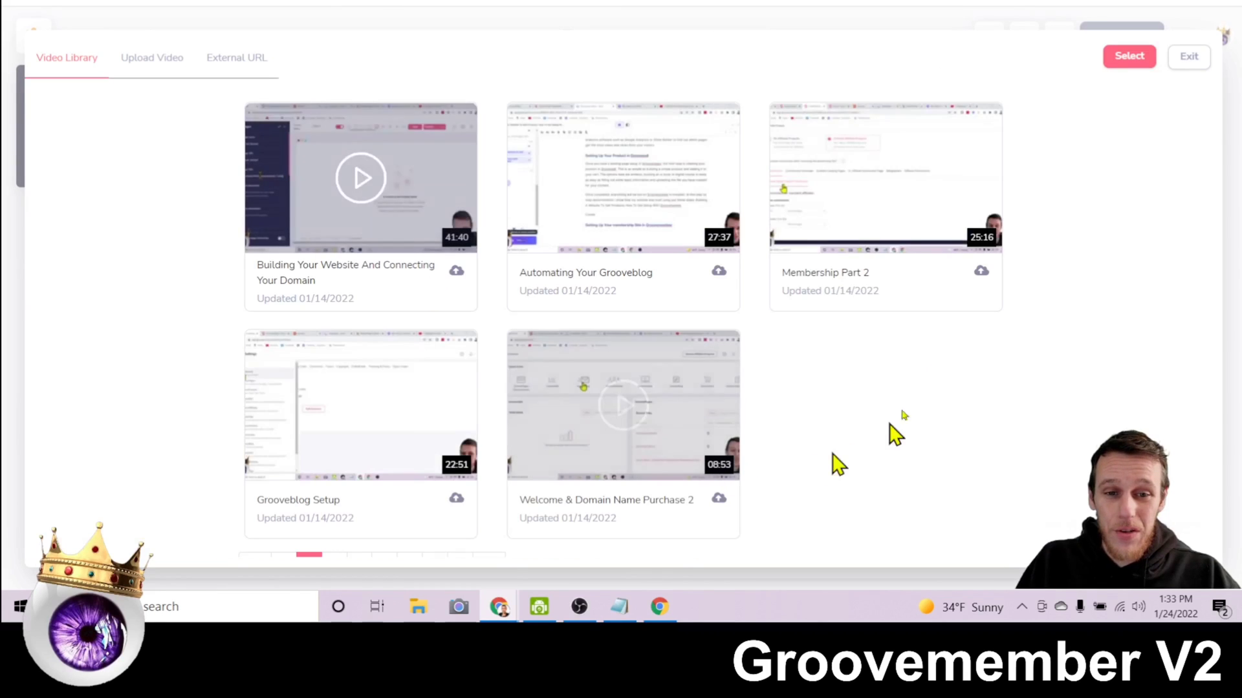
click(1190, 57)
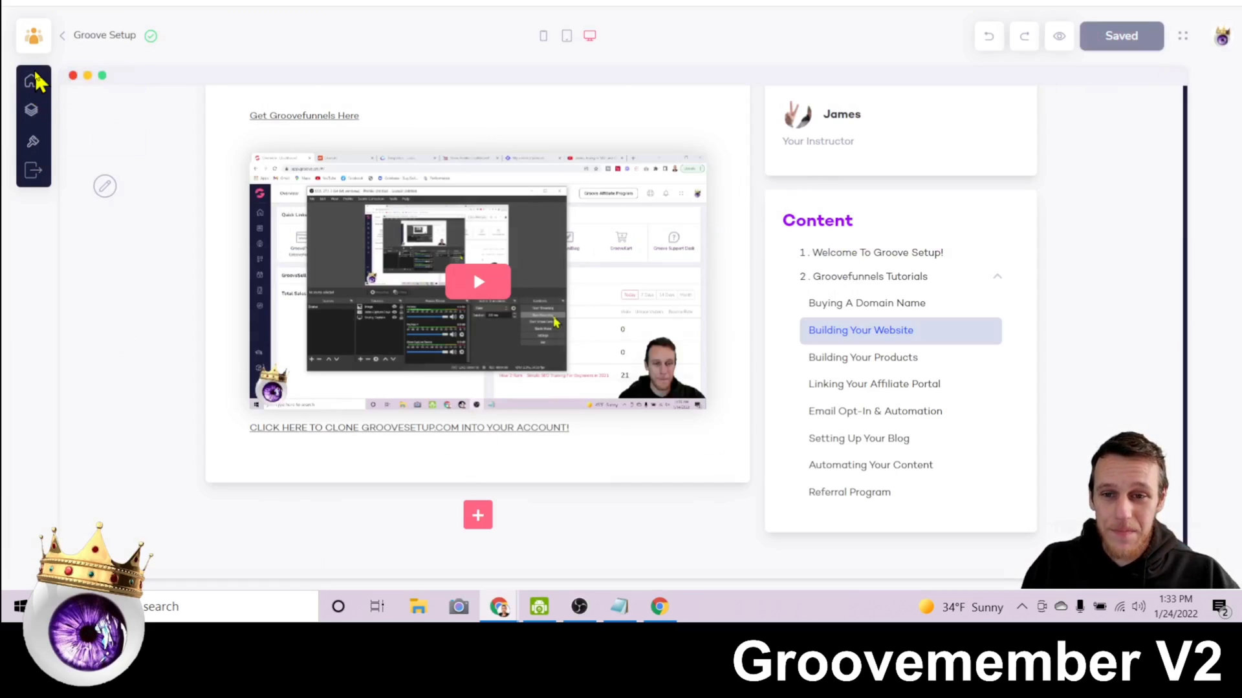
click(104, 194)
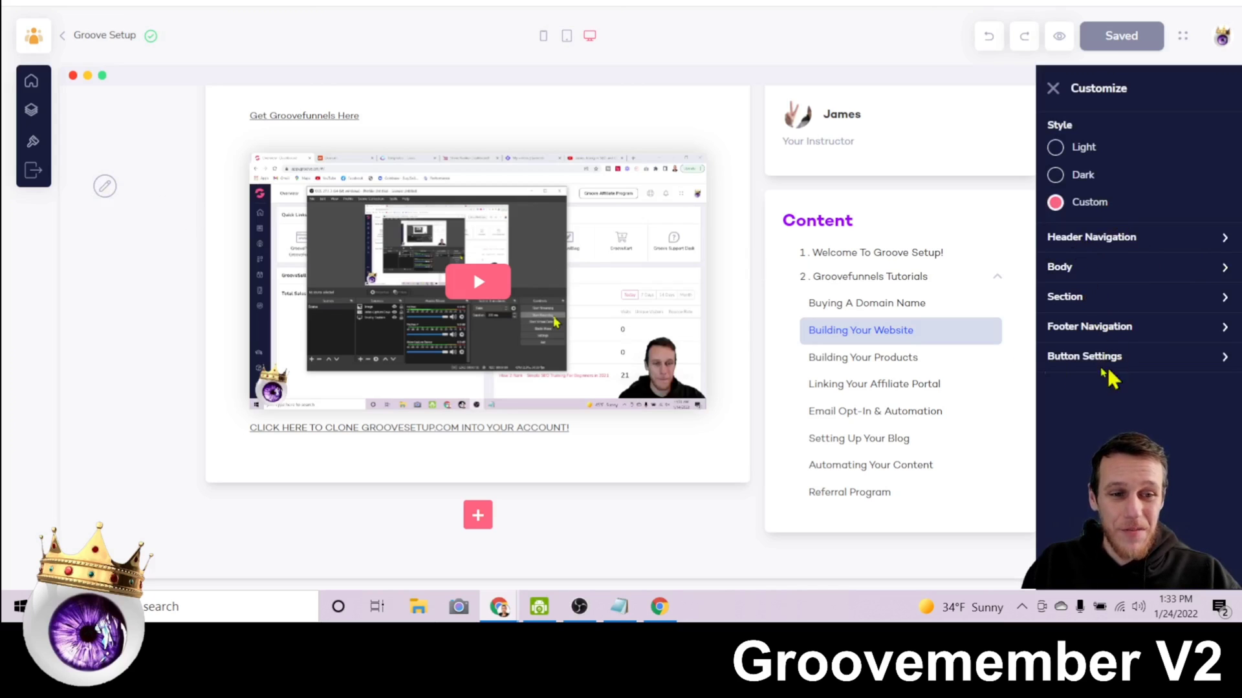
Scroll the lesson preview back to the top and close the Customize panel.
scroll(491, 194, up, 4)
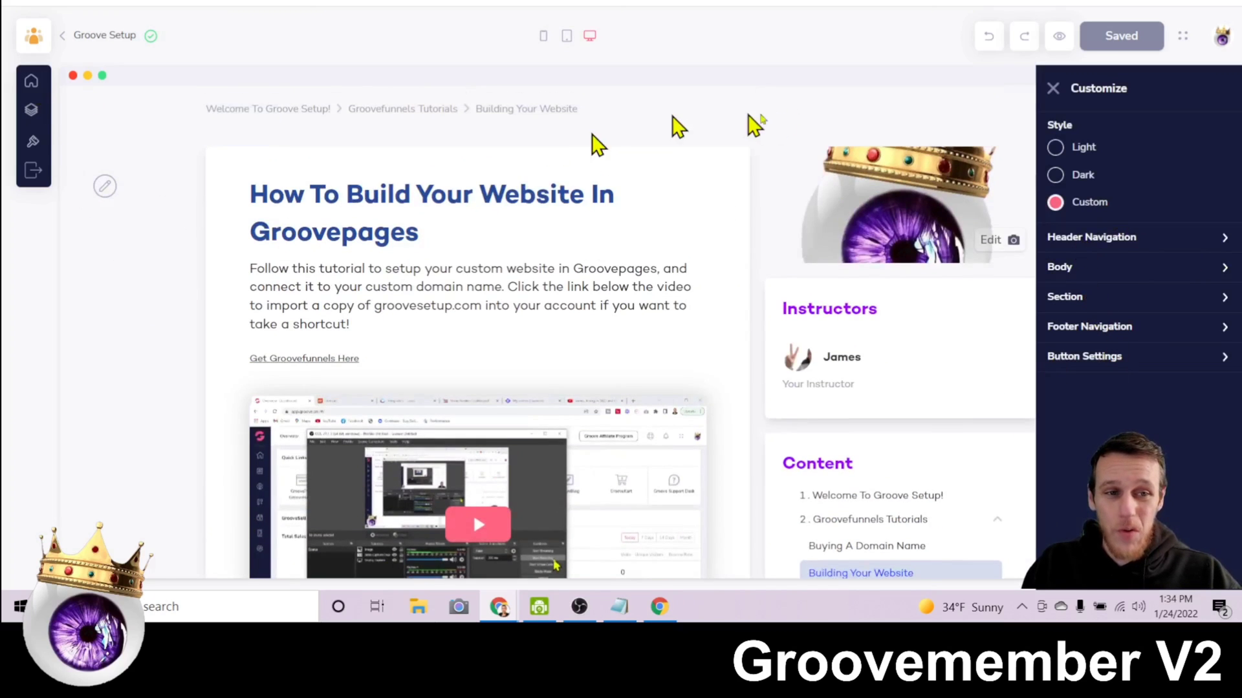
click(1053, 88)
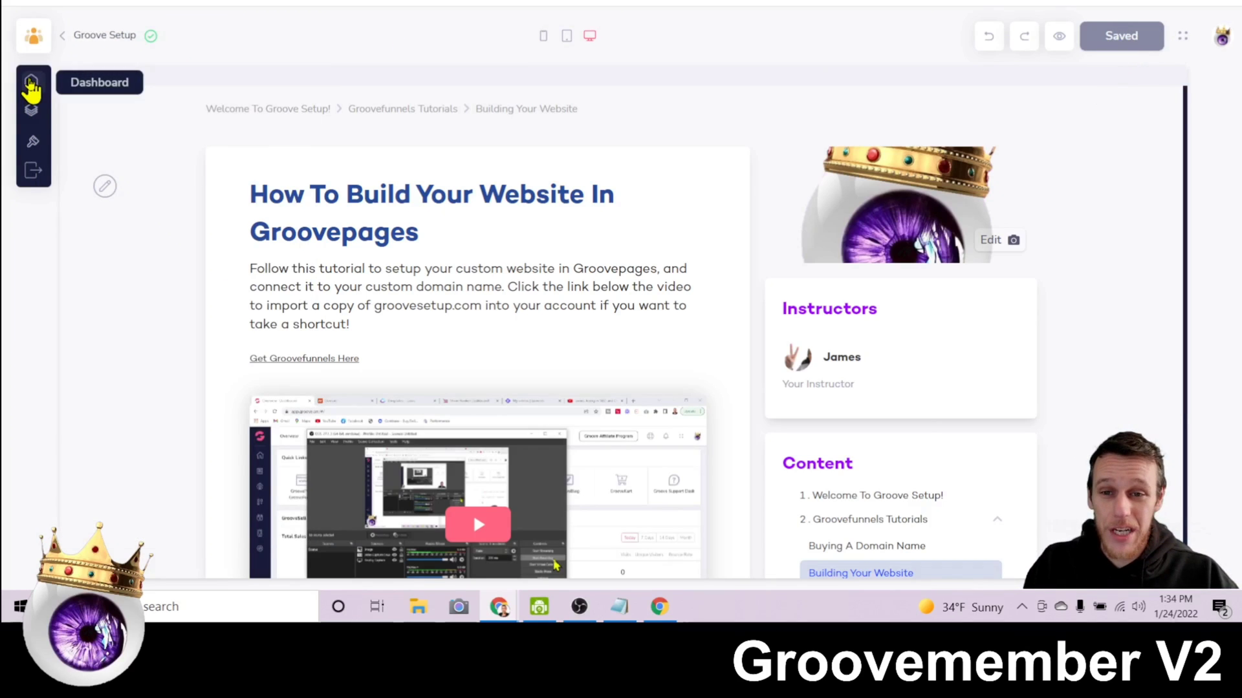
Go through the membership Dashboard to the Courses page listing only Groove Setup.
click(31, 83)
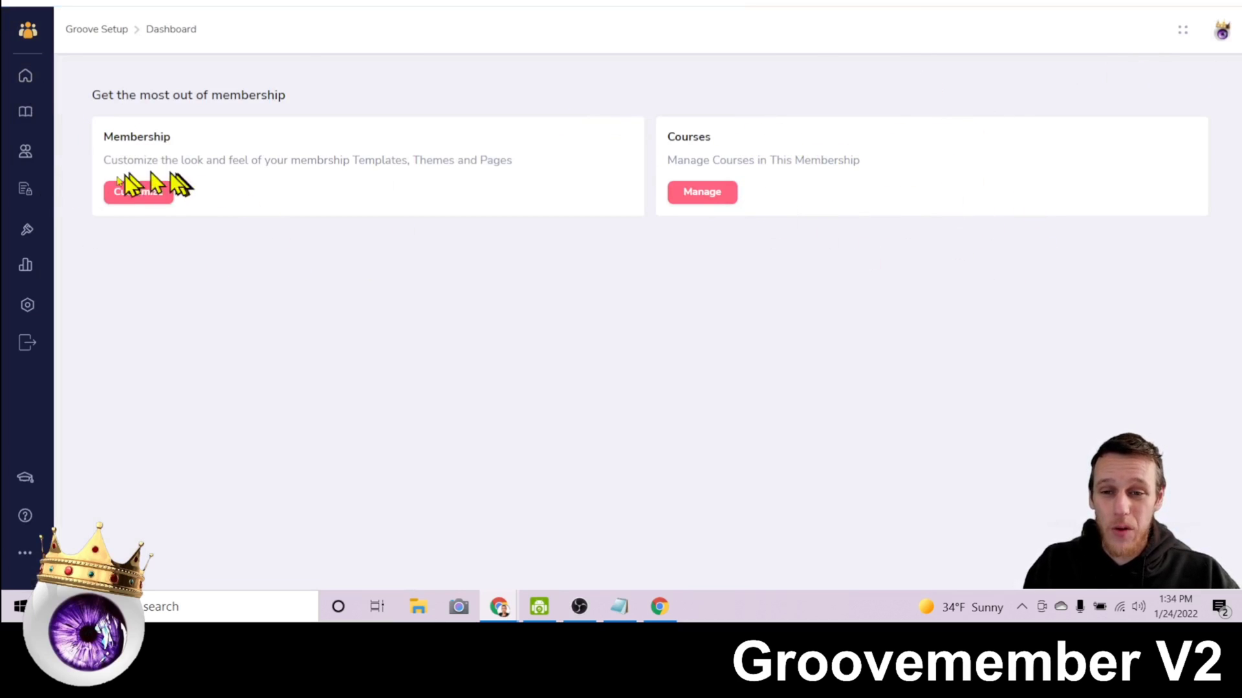
click(28, 31)
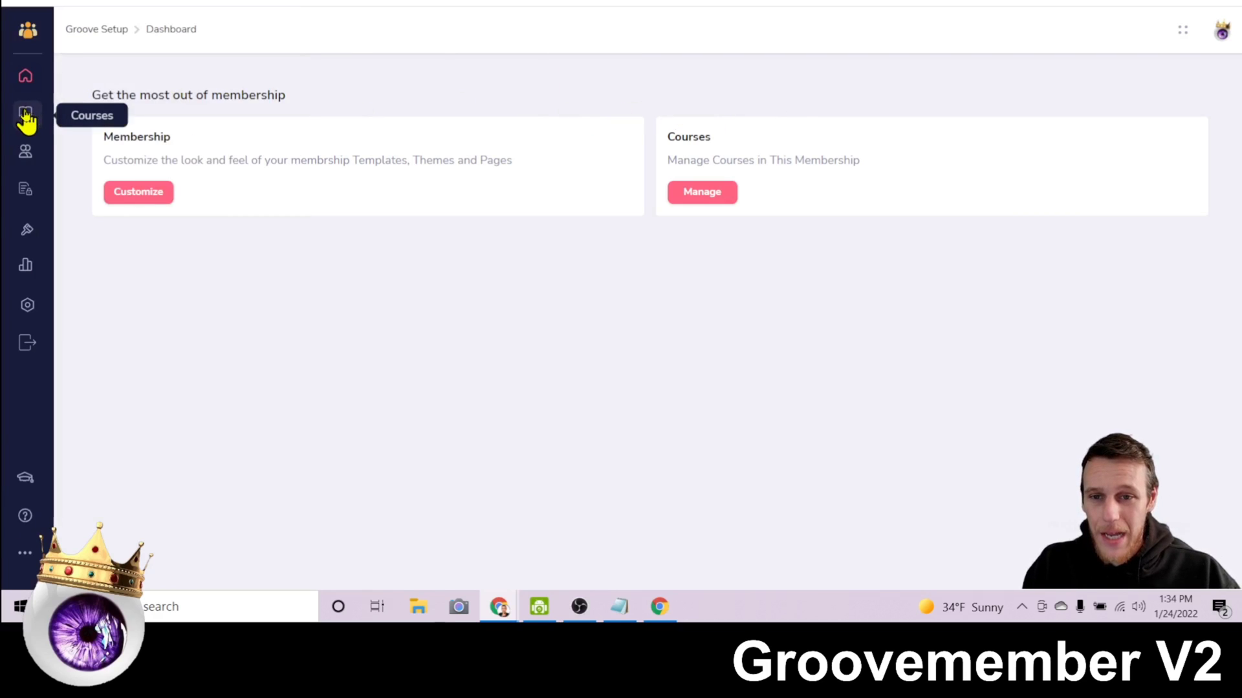
click(26, 117)
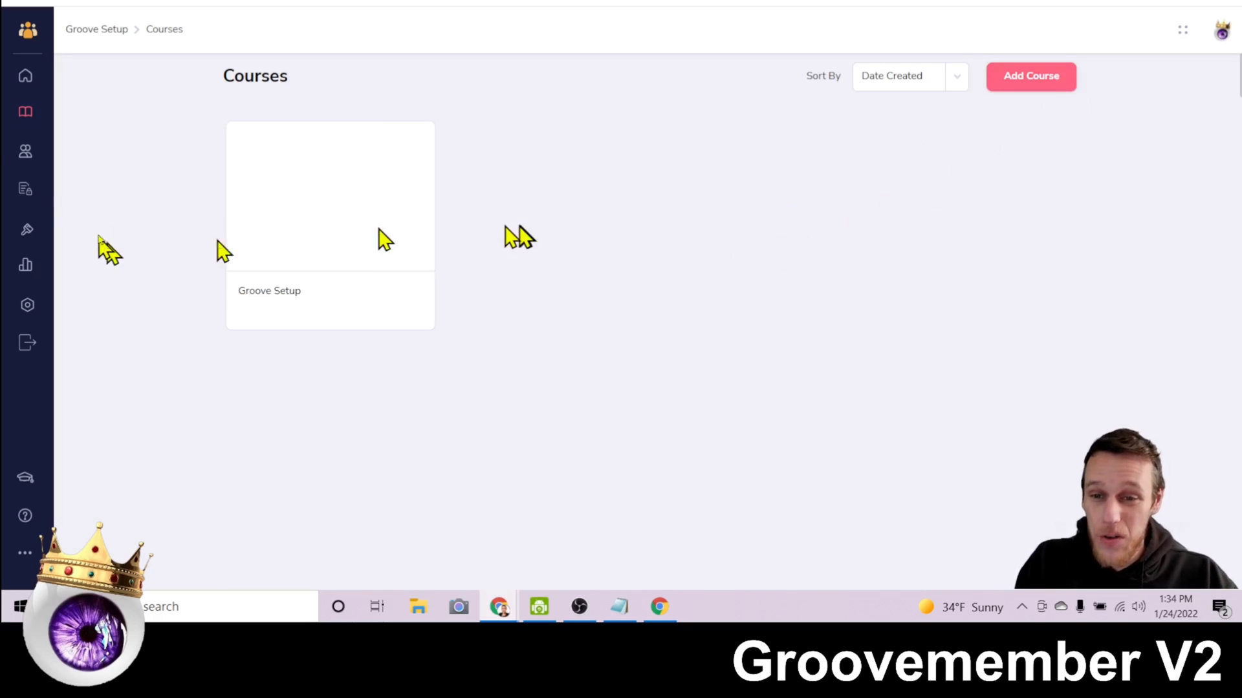
Open Members and highlight a member's details row to point it out.
click(28, 160)
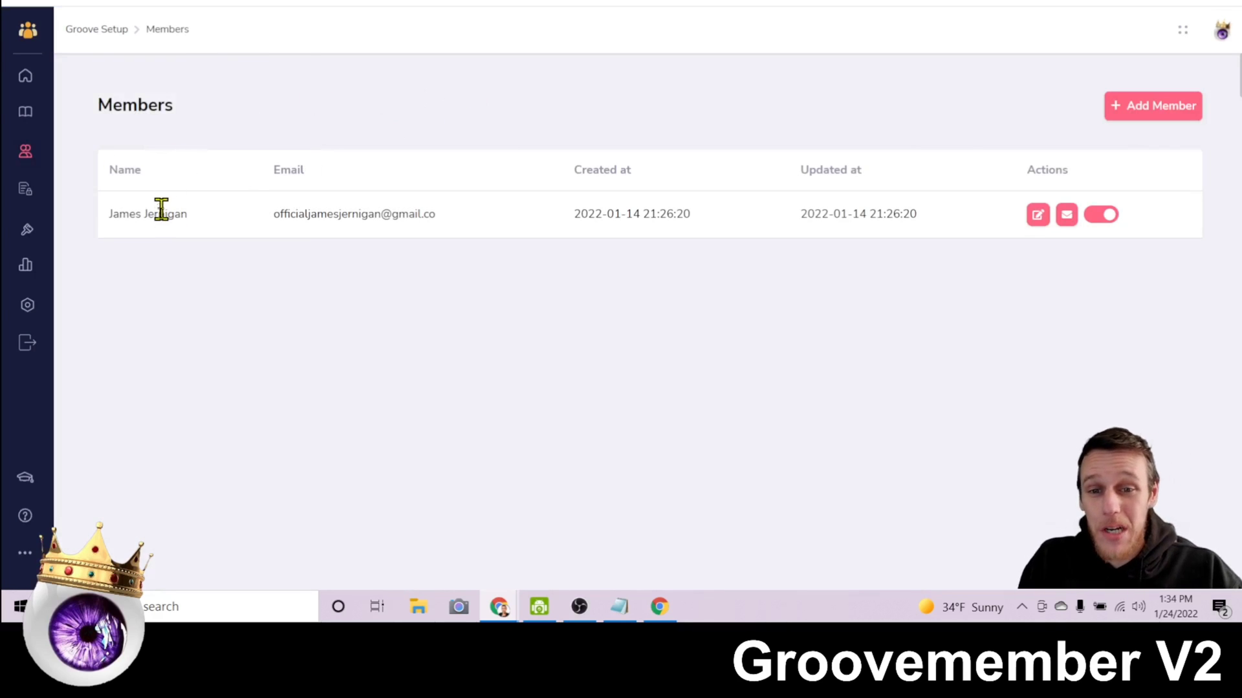
drag(123, 220, 852, 236)
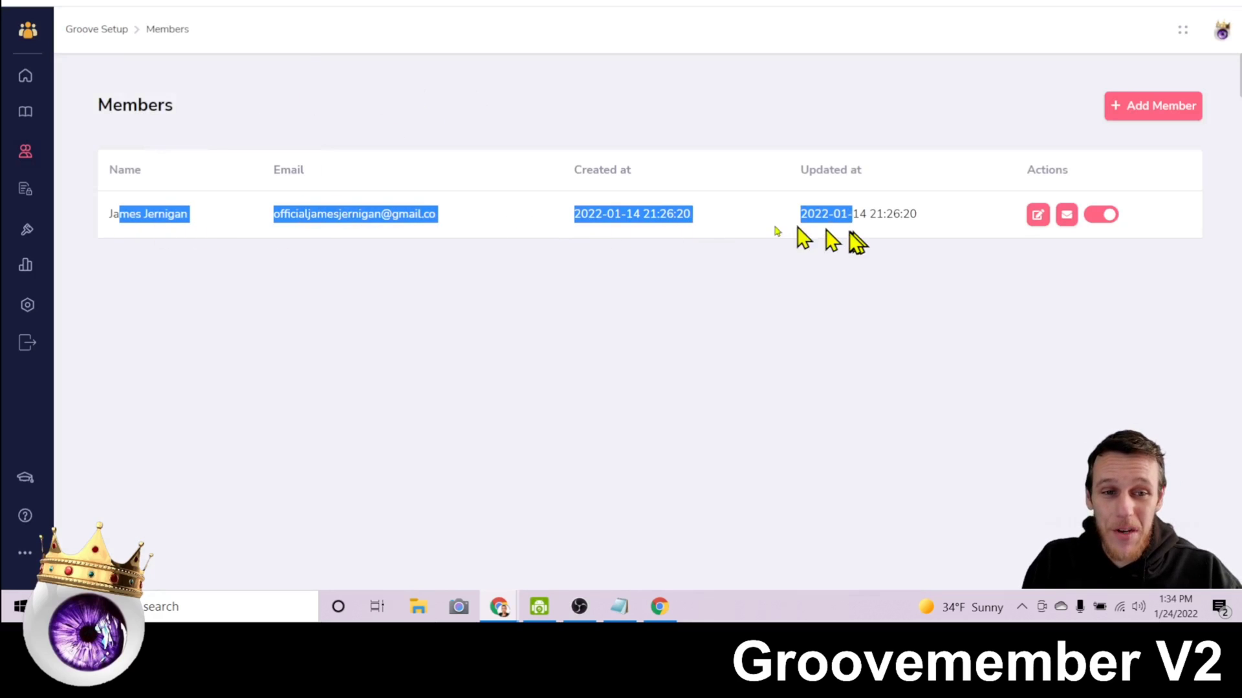
click(557, 476)
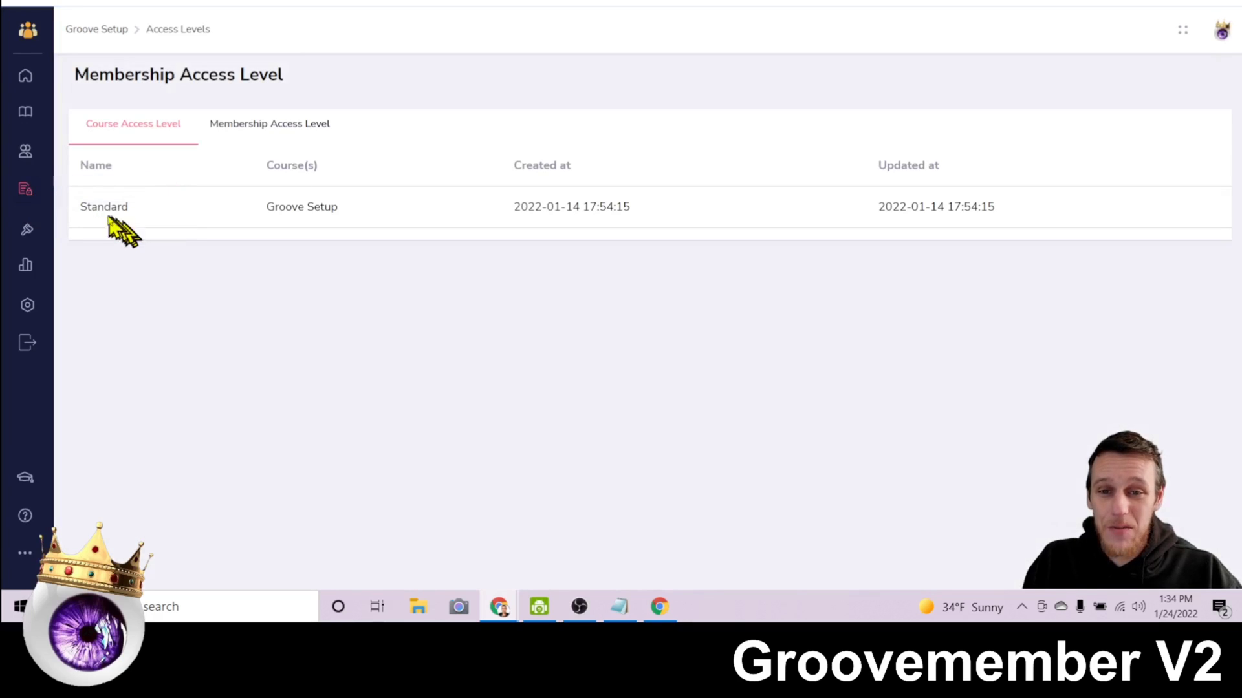
Compare the membership-wide and course access levels, highlighting the Standard level for Groove Setup, then open the Groove apps switcher.
click(241, 126)
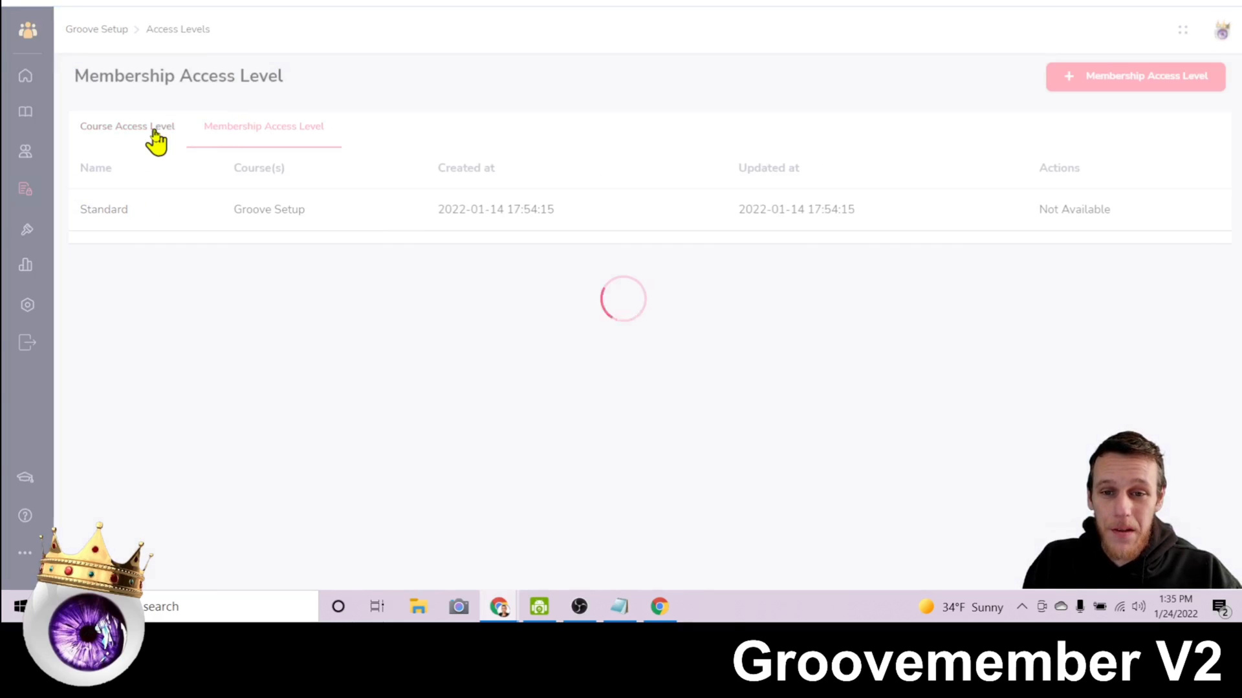
click(110, 131)
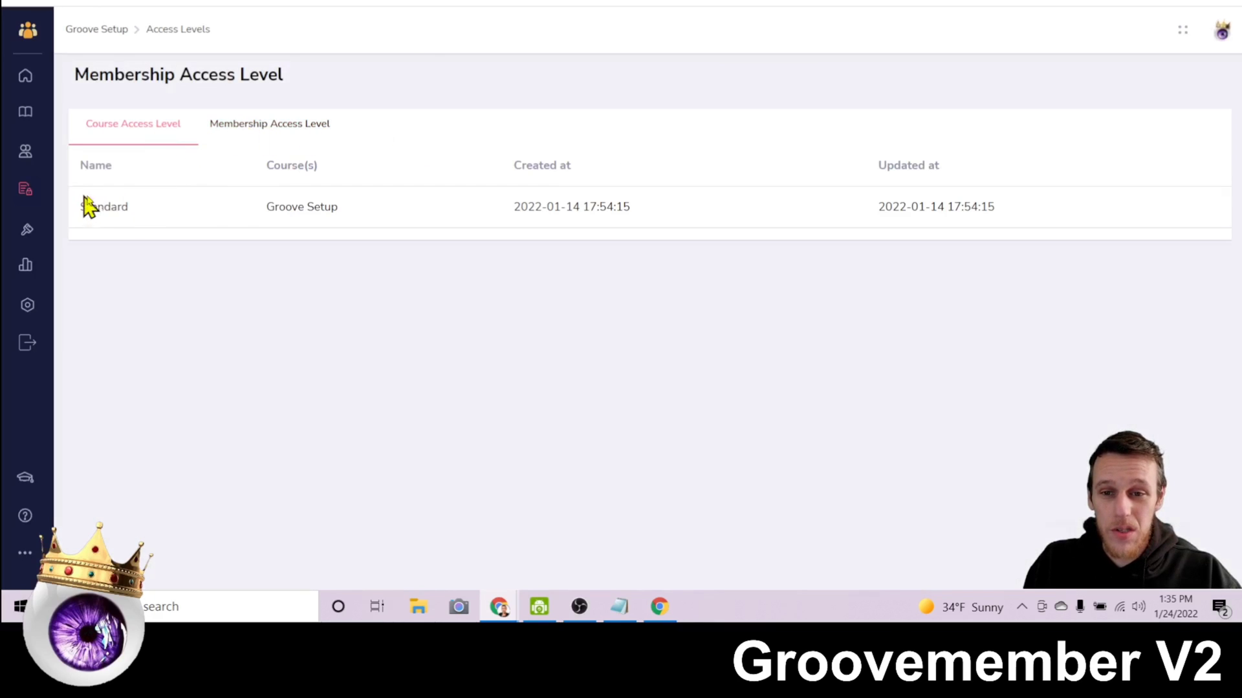
drag(88, 205, 270, 205)
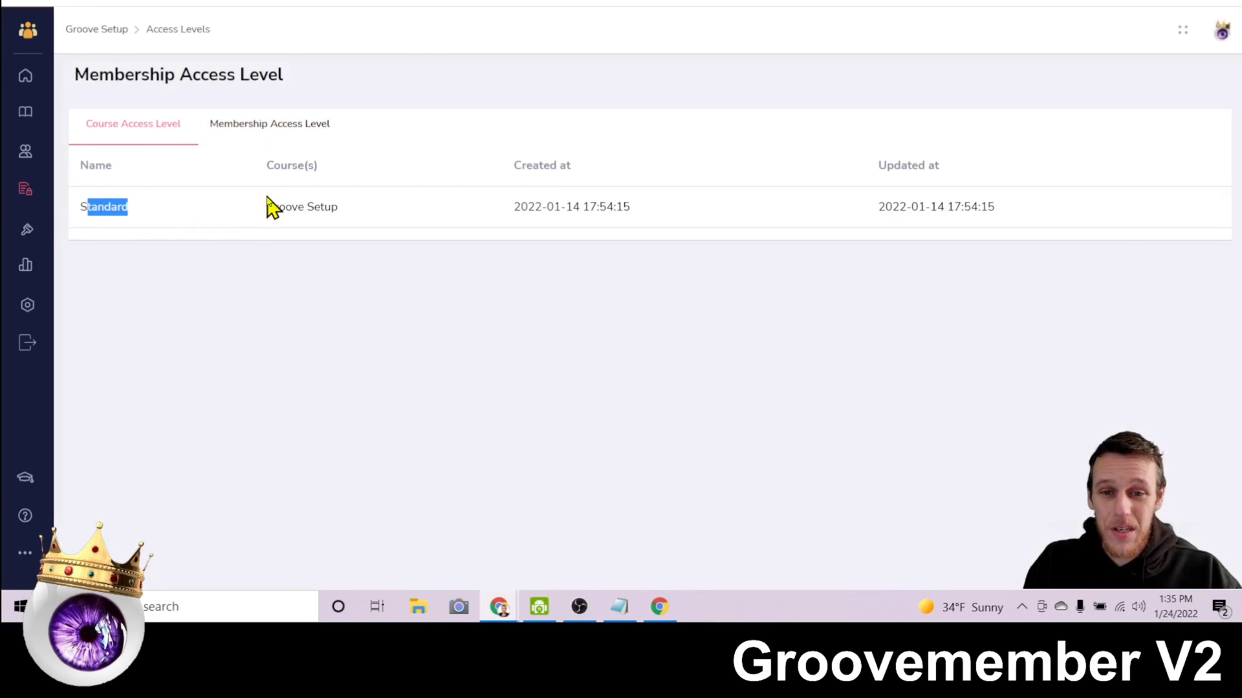
drag(81, 214, 310, 213)
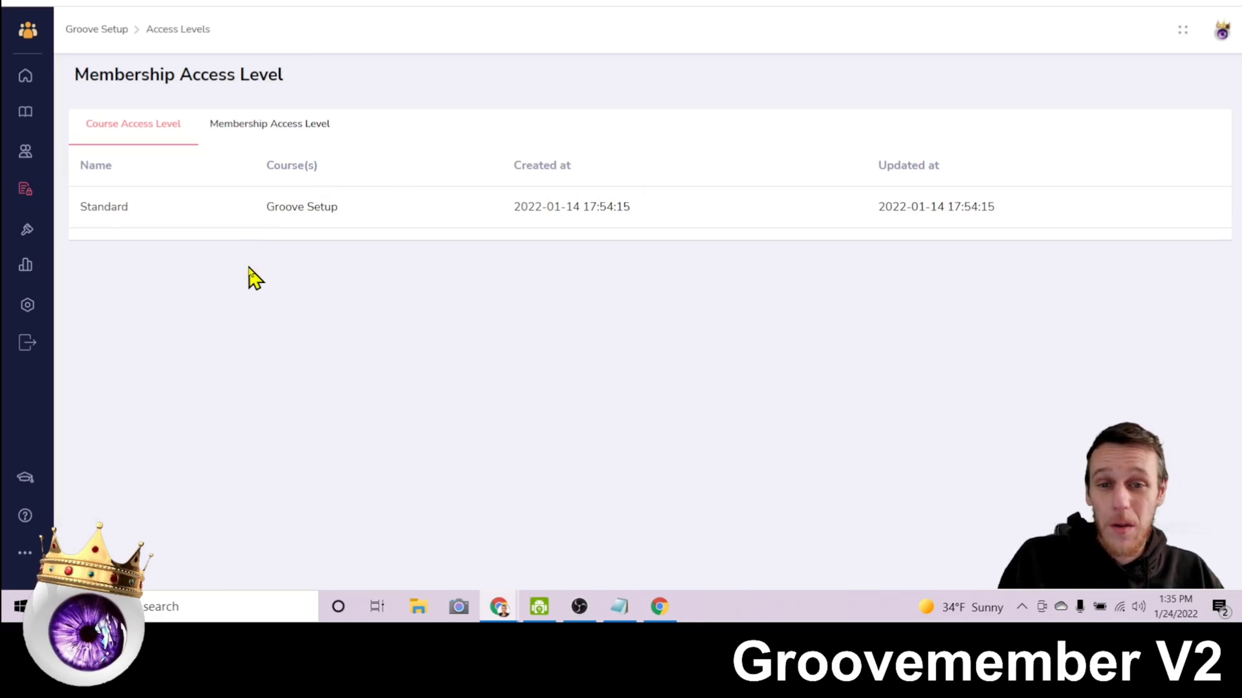
click(27, 30)
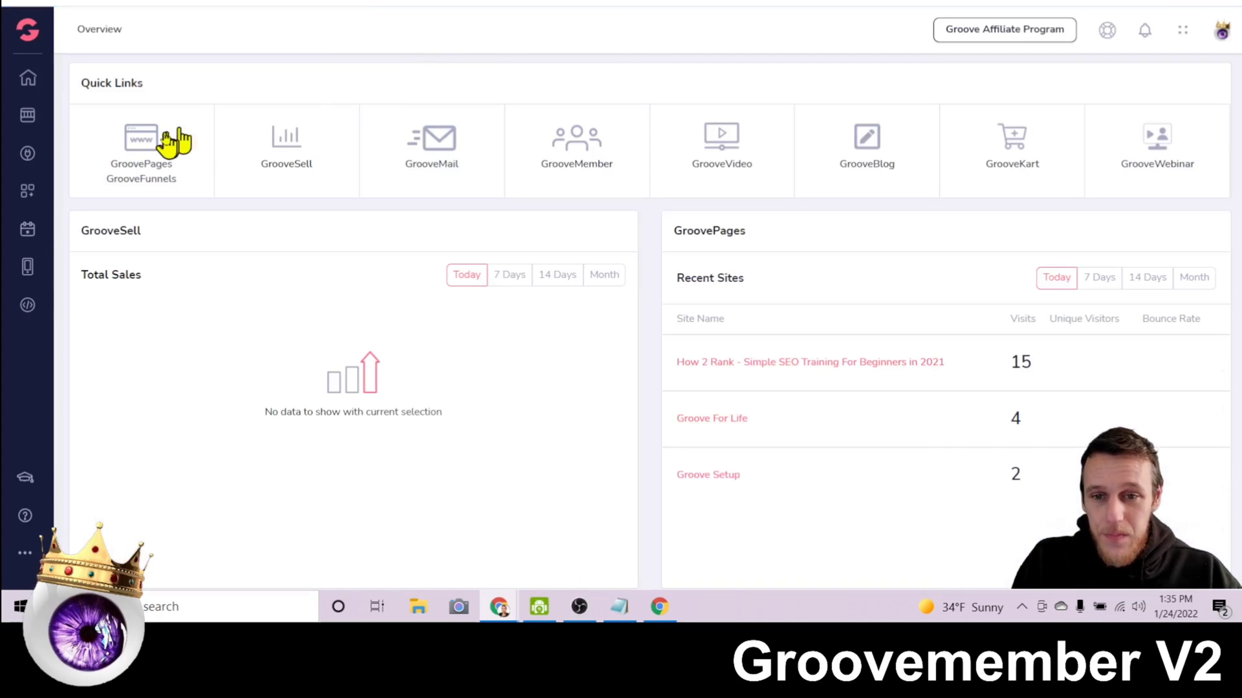
Open the Groove Setup site in the GroovePages editor and scroll through its signup form and content.
click(174, 139)
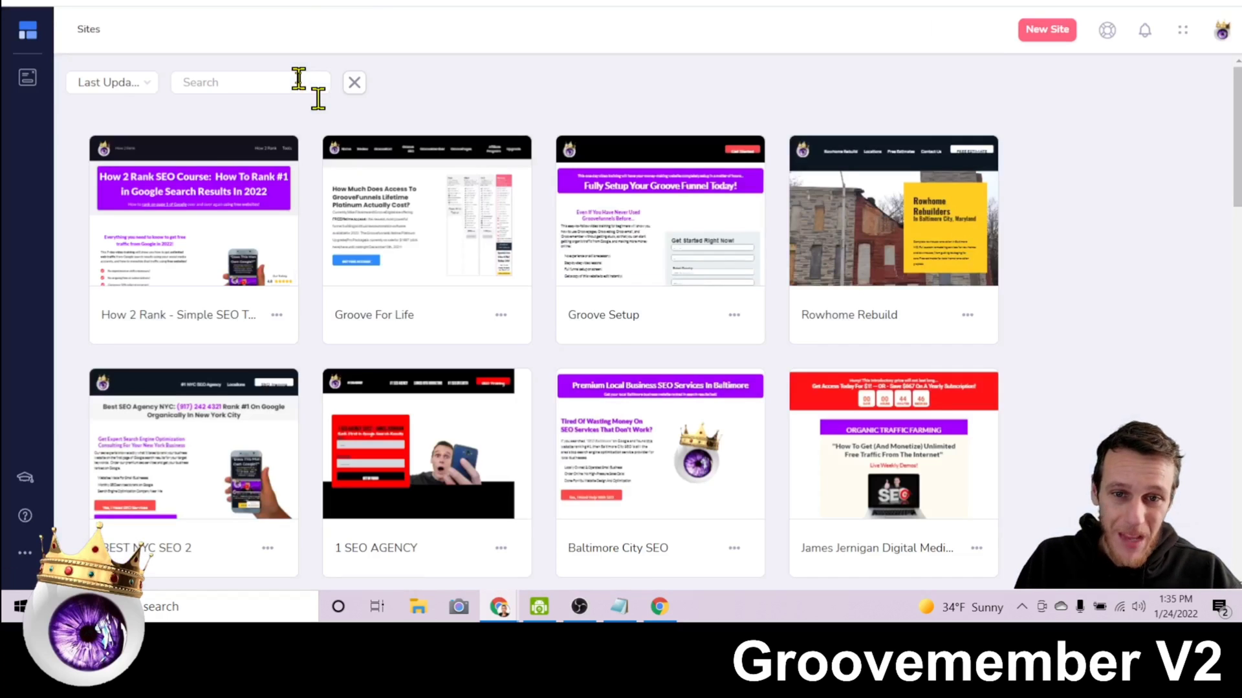
mouse_move(684, 213)
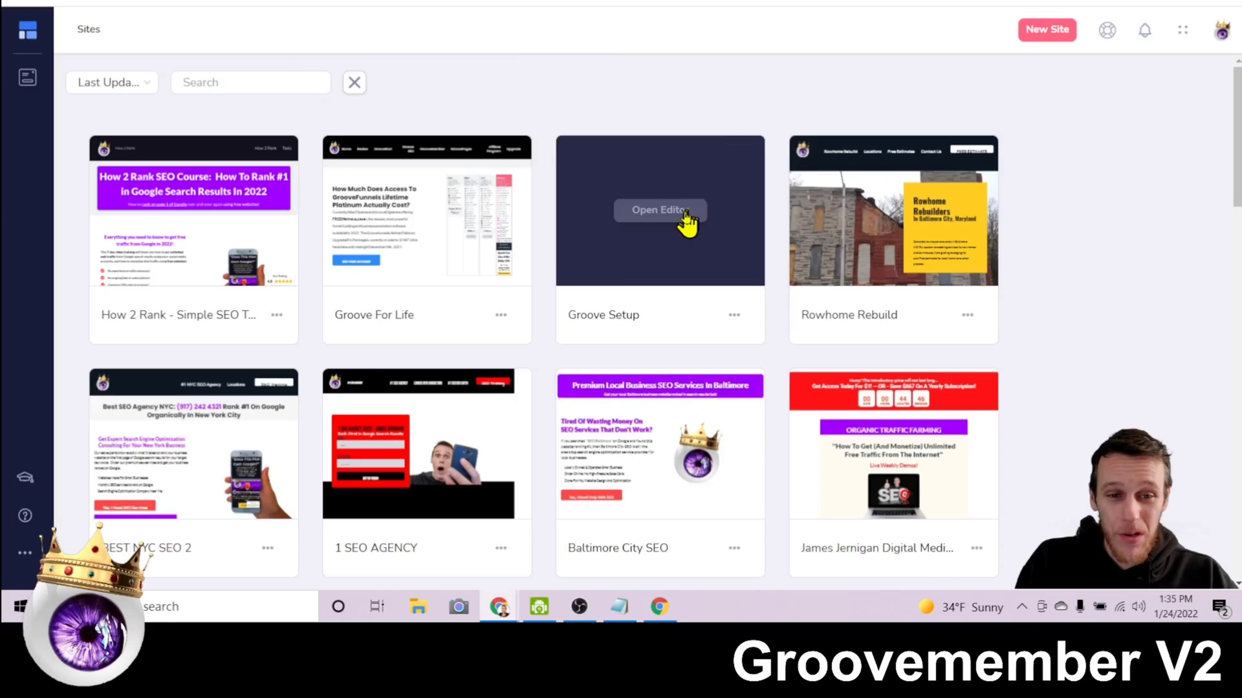
click(688, 222)
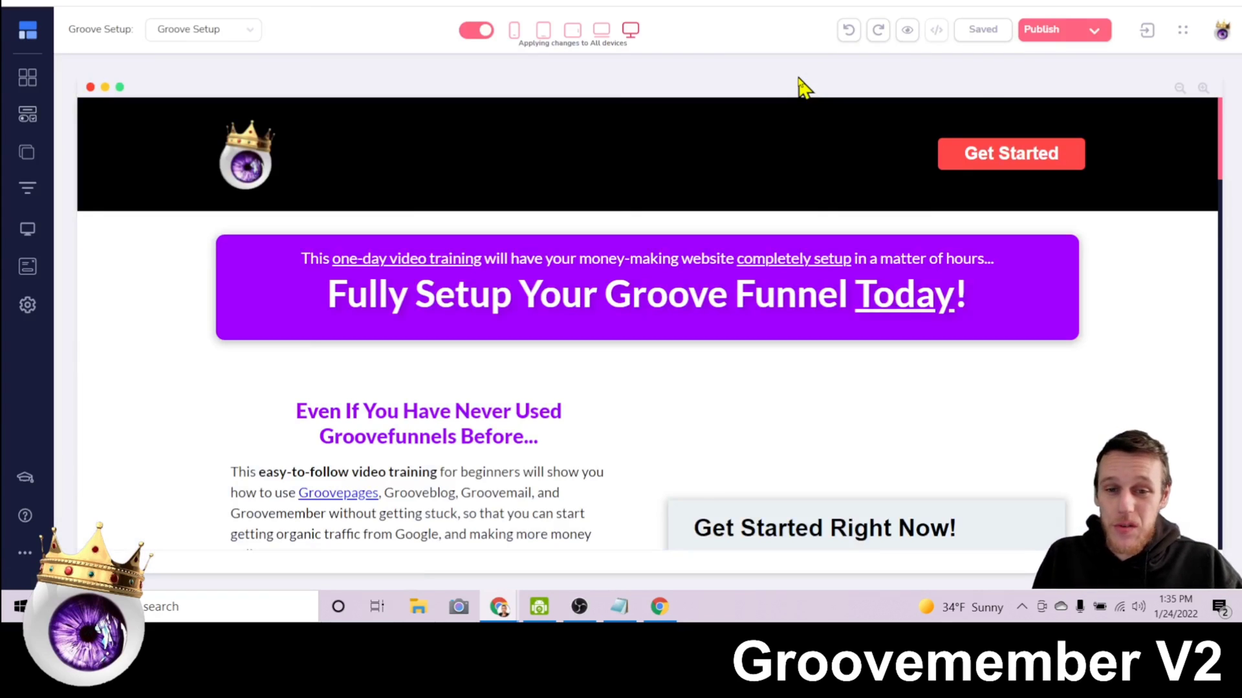
scroll(640, 216, down, 3)
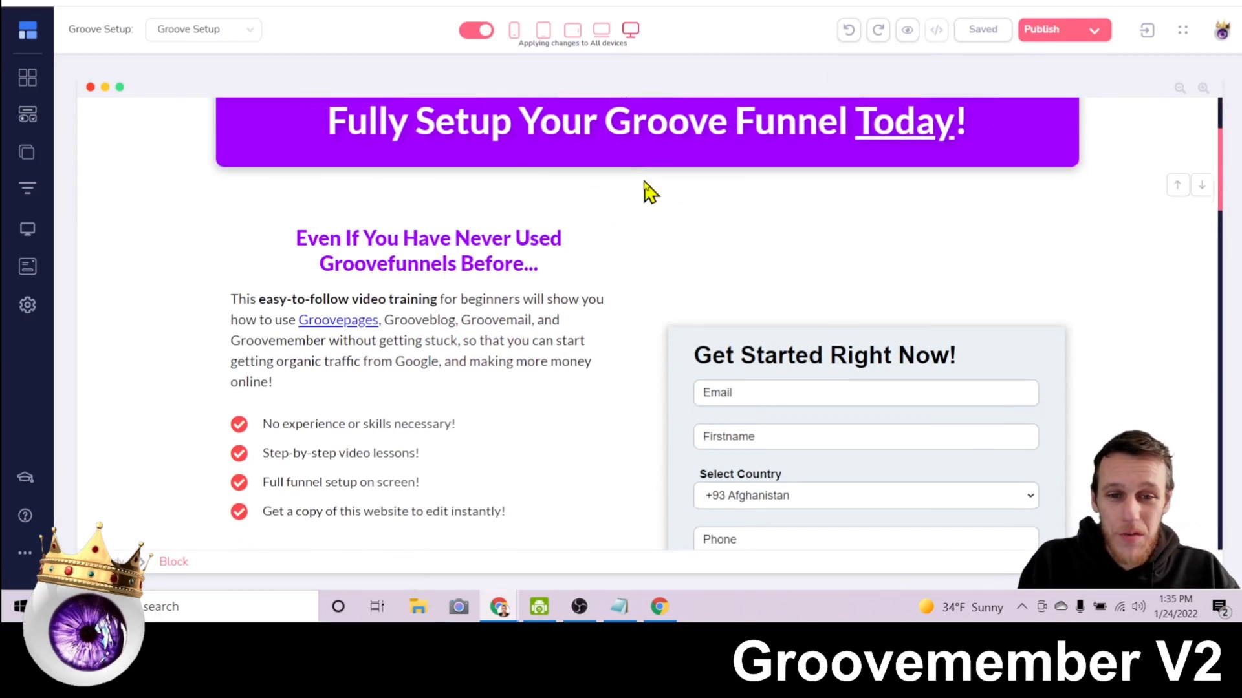
scroll(649, 191, down, 3)
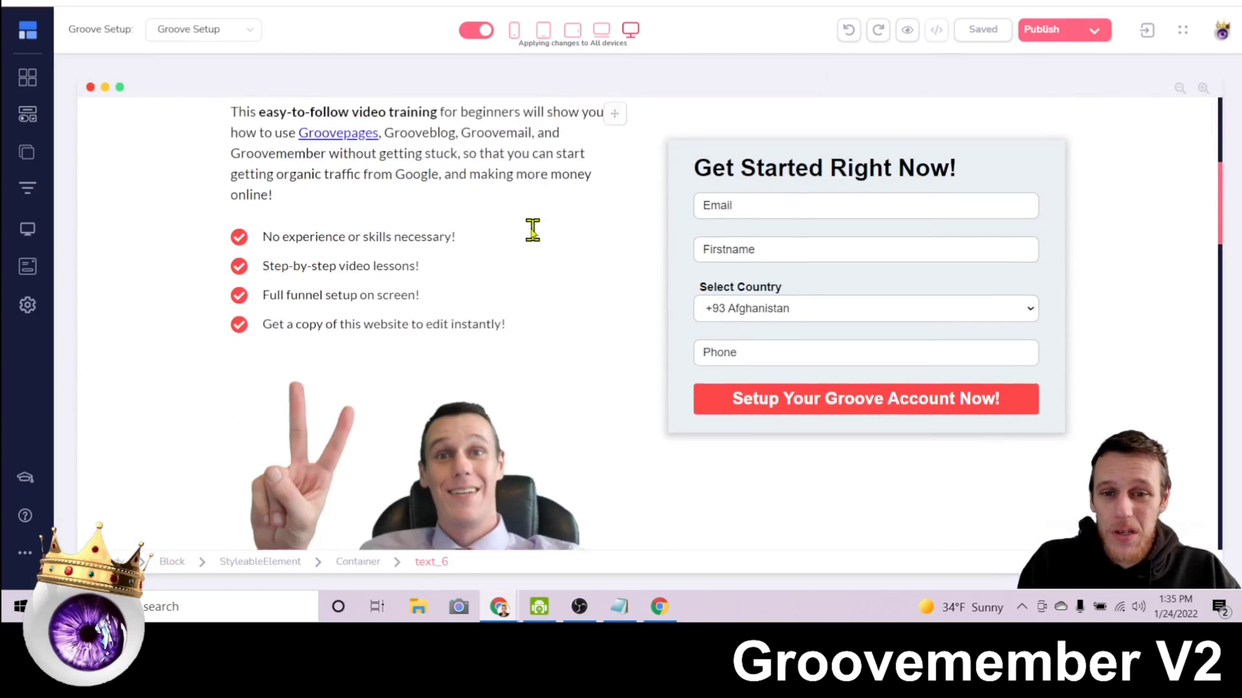
scroll(532, 230, down, 2)
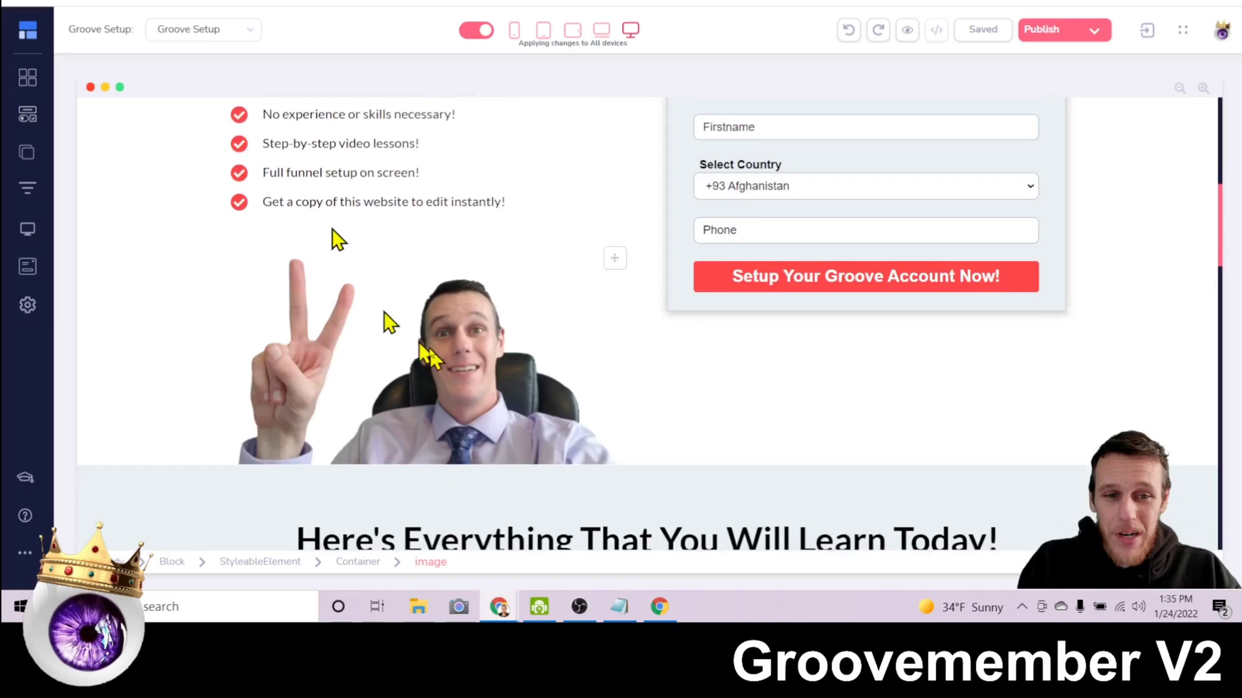
scroll(427, 356, up, 3)
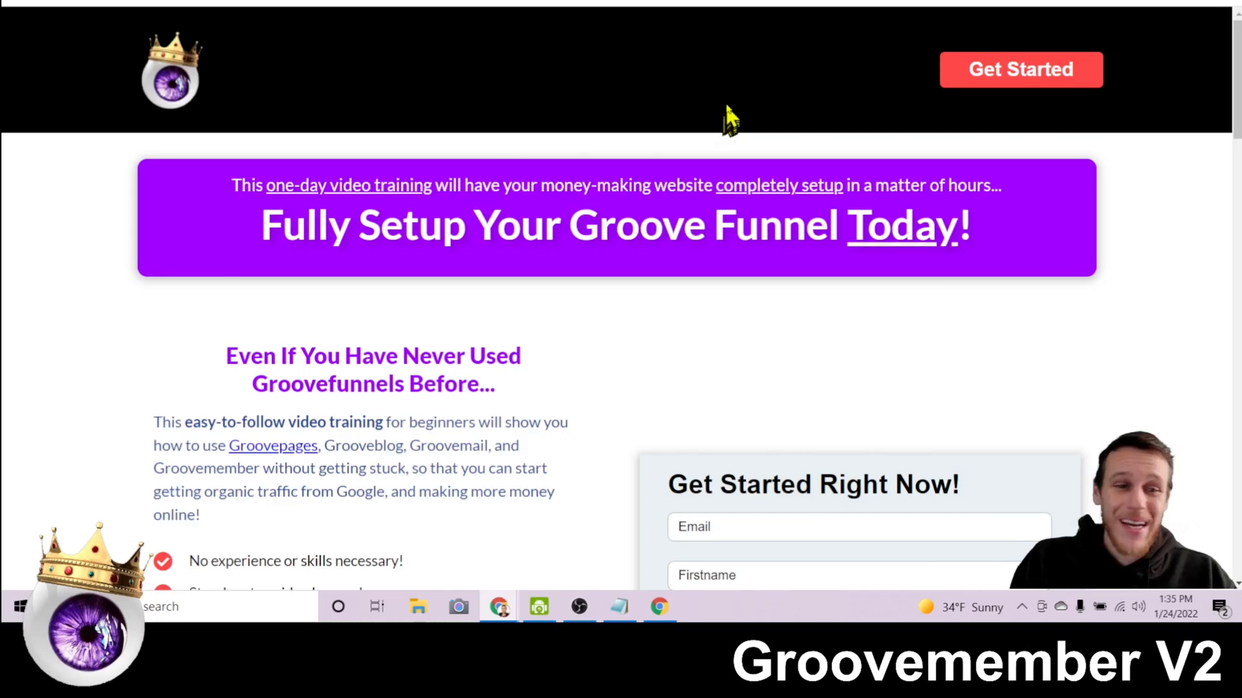
Scroll through groovesetup.com's hero banner, 'Get Started Right Now!' sign-up form and presenter video.
scroll(725, 104, down, 13)
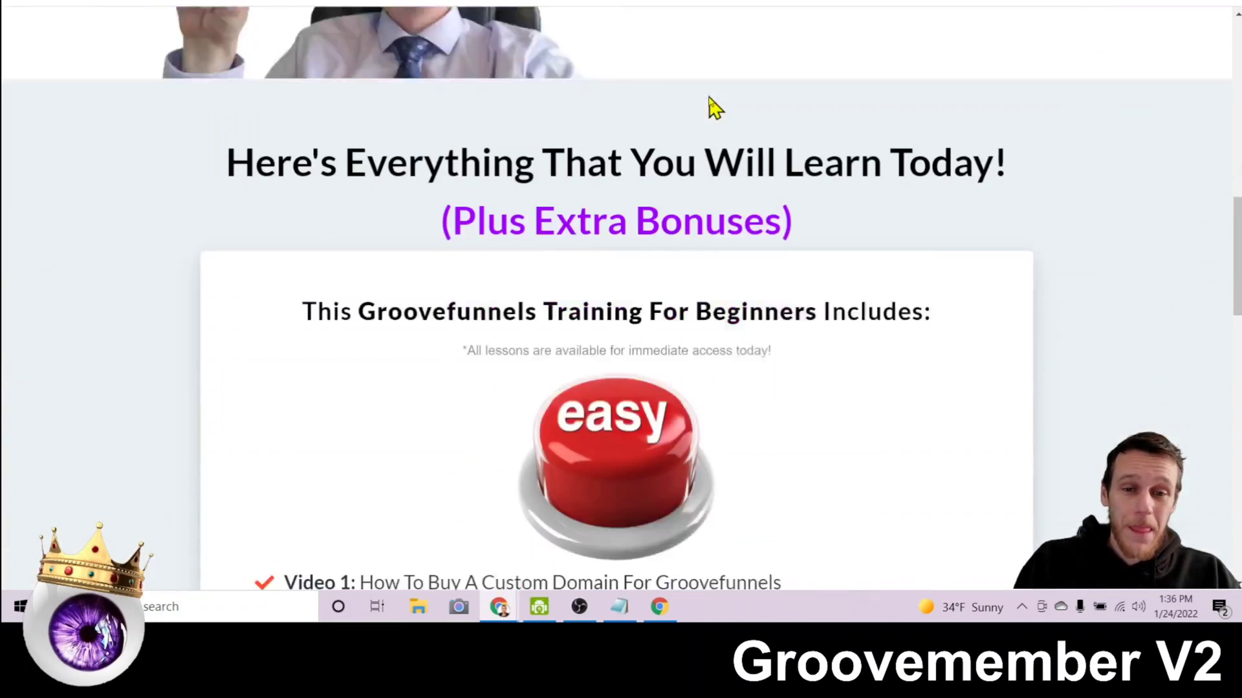
scroll(714, 106, down, 15)
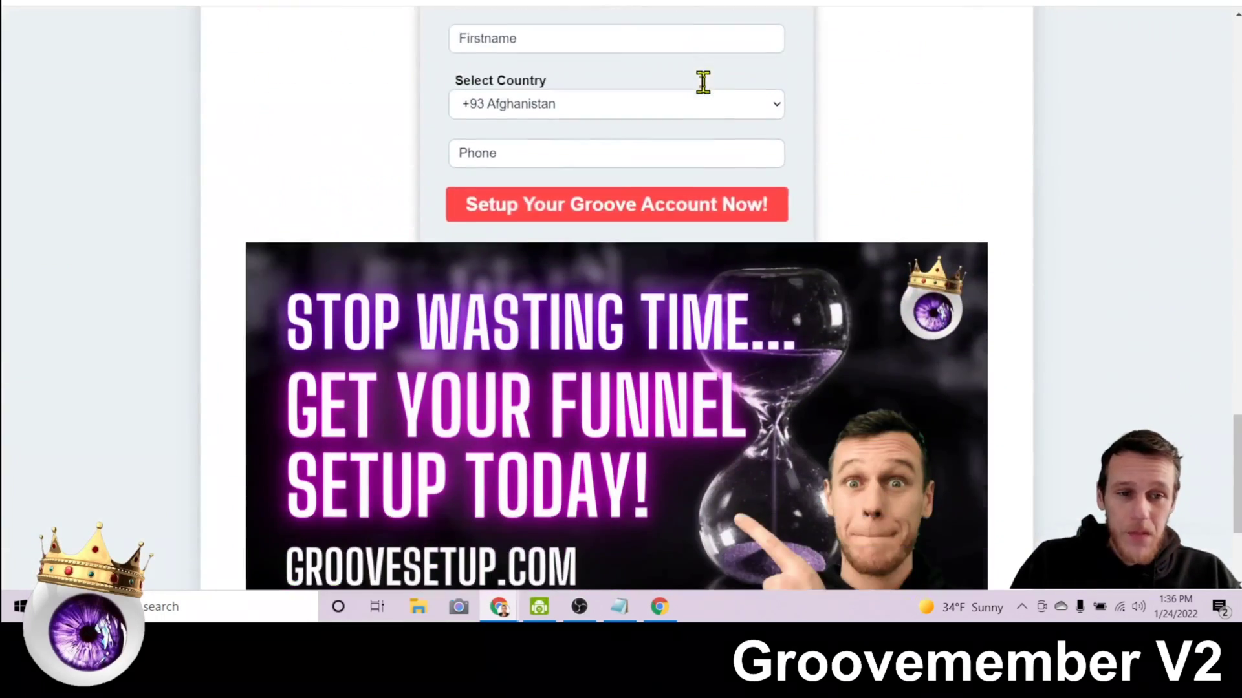
scroll(704, 84, down, 3)
scroll(707, 92, up, 18)
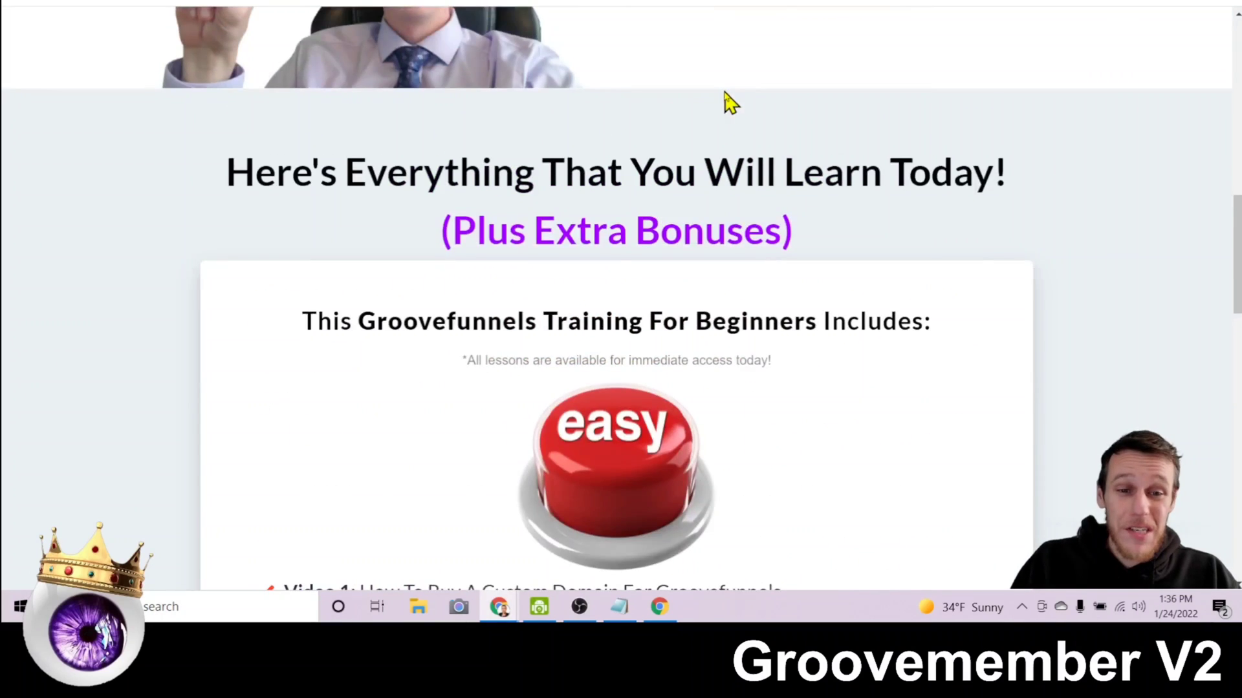
scroll(731, 105, up, 10)
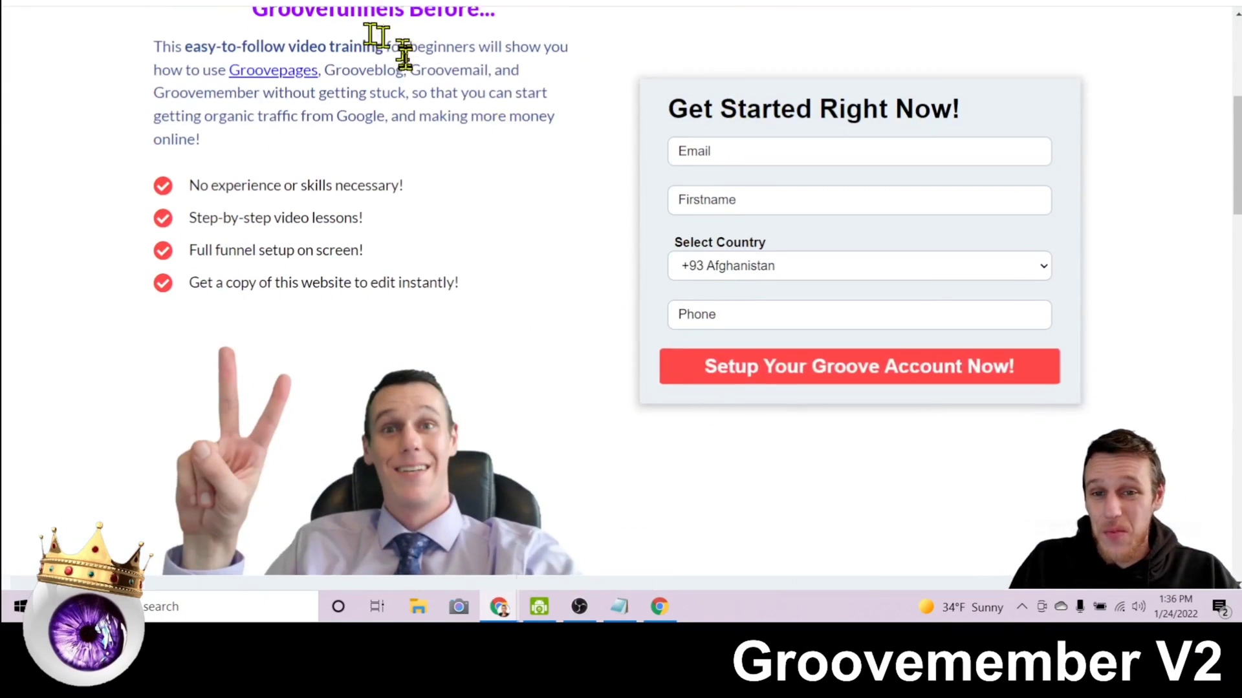
scroll(403, 55, up, 6)
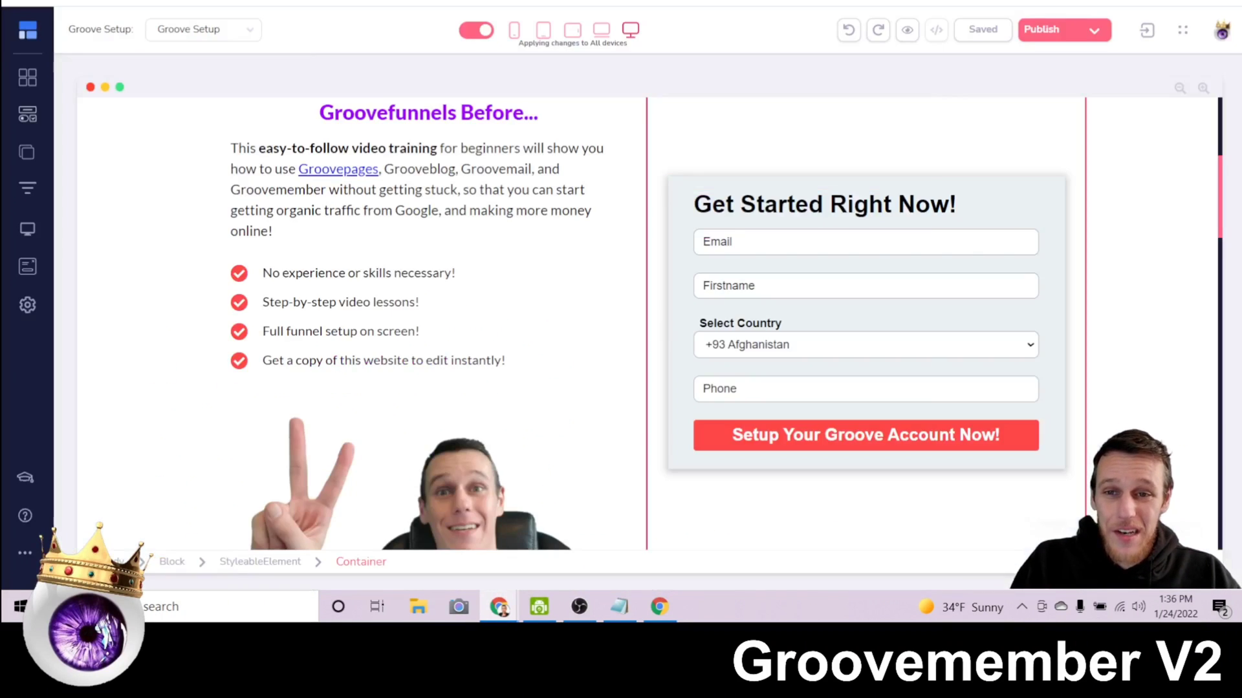
scroll(563, 149, up, 1)
Switch back to the Groove Setup page editor and scroll through its sections.
click(29, 31)
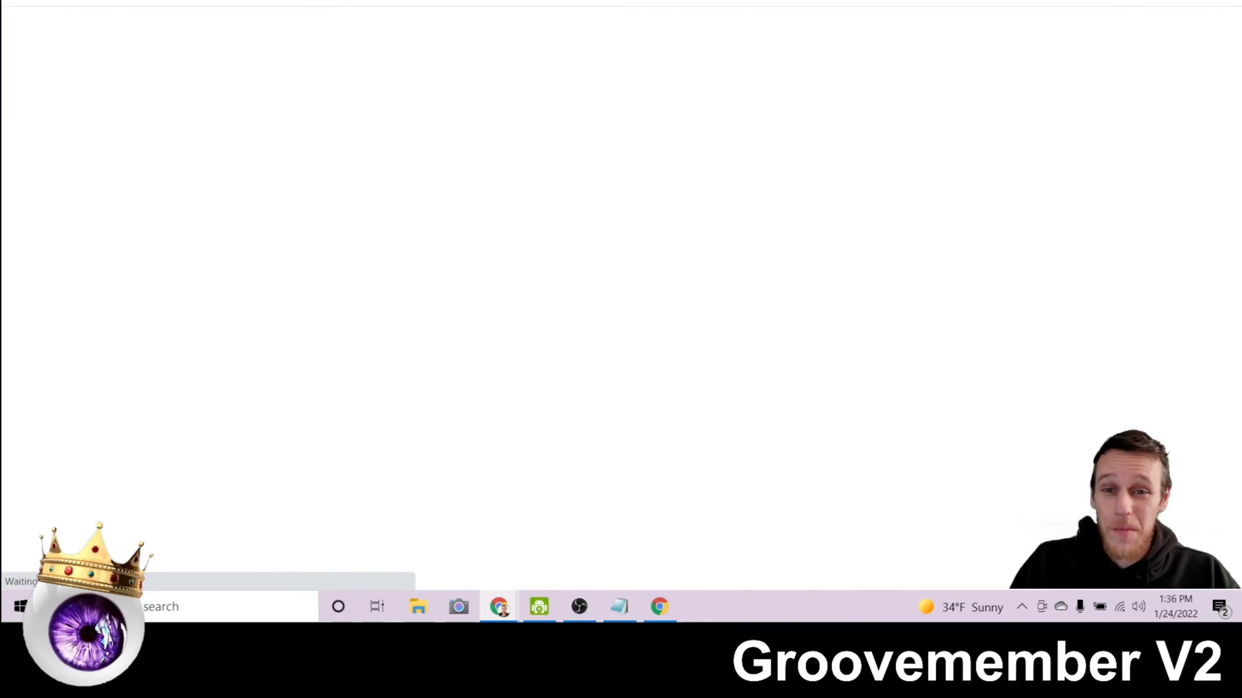
scroll(424, 65, down, 6)
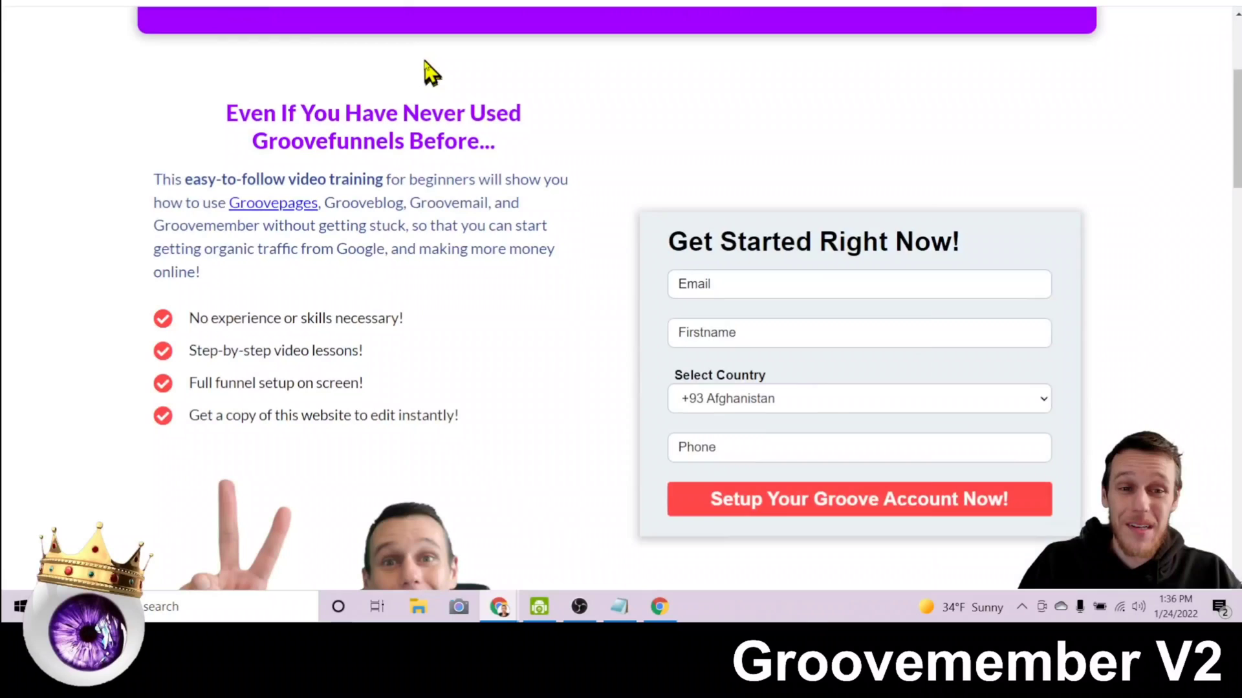
scroll(424, 61, down, 3)
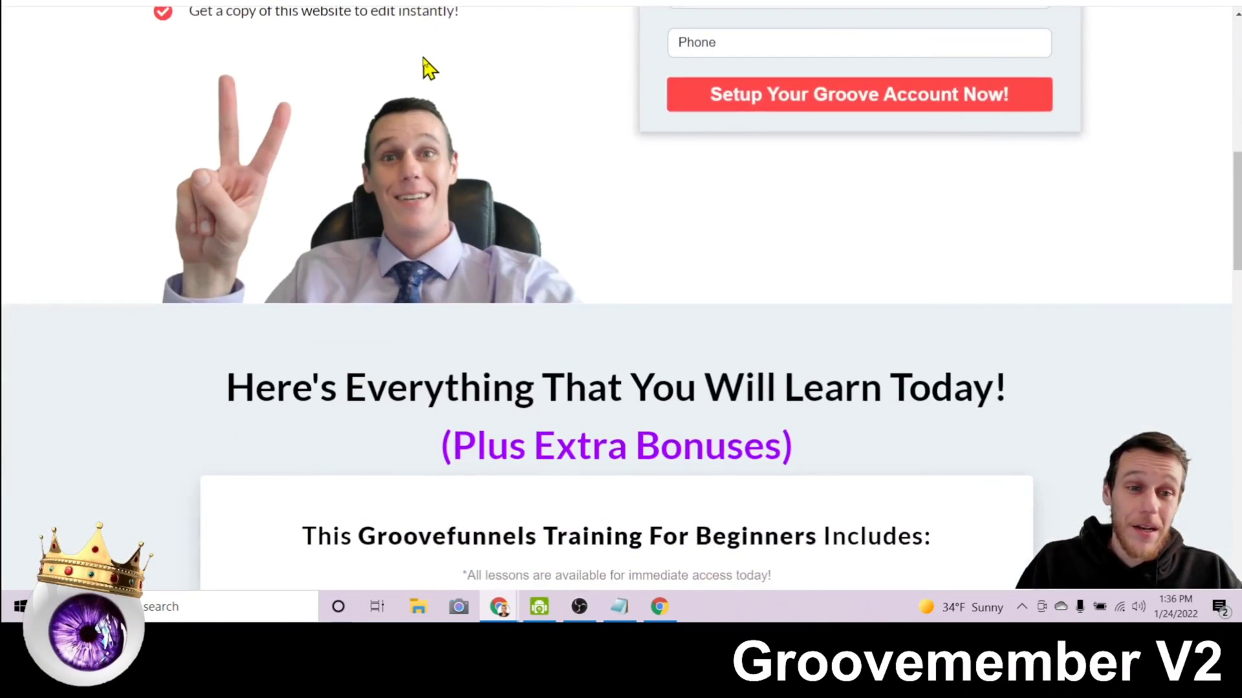
scroll(783, 133, up, 2)
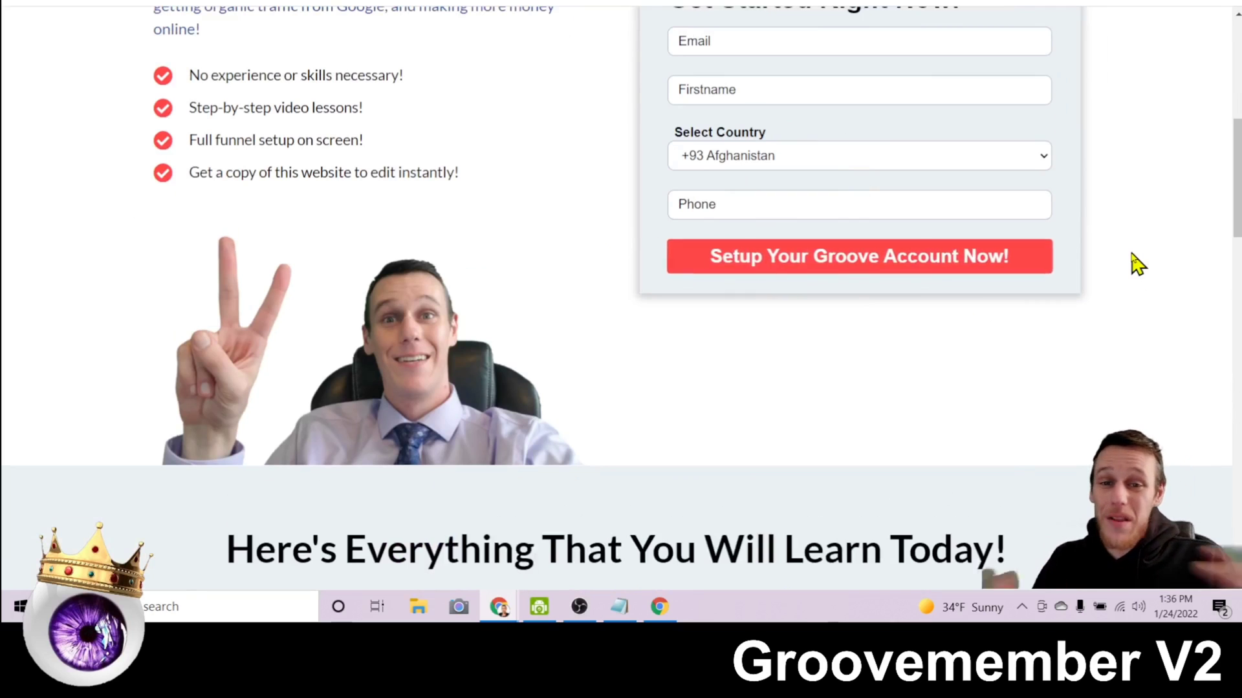
scroll(1184, 284, up, 3)
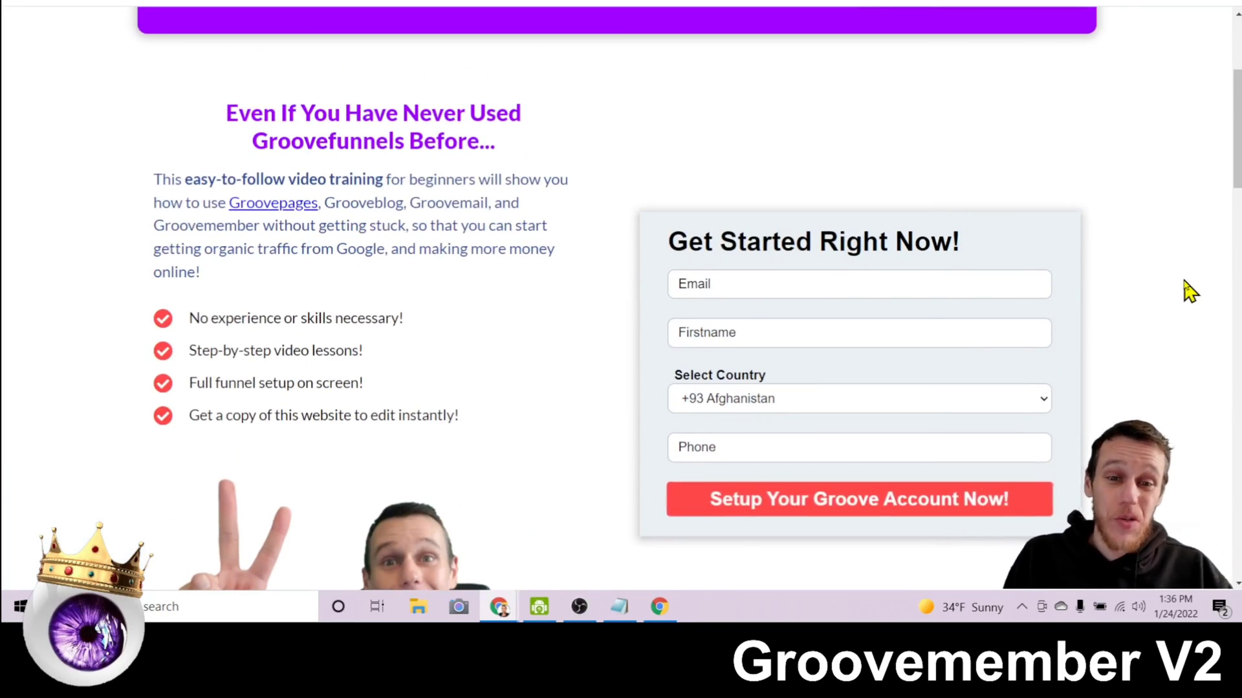
scroll(1216, 291, up, 3)
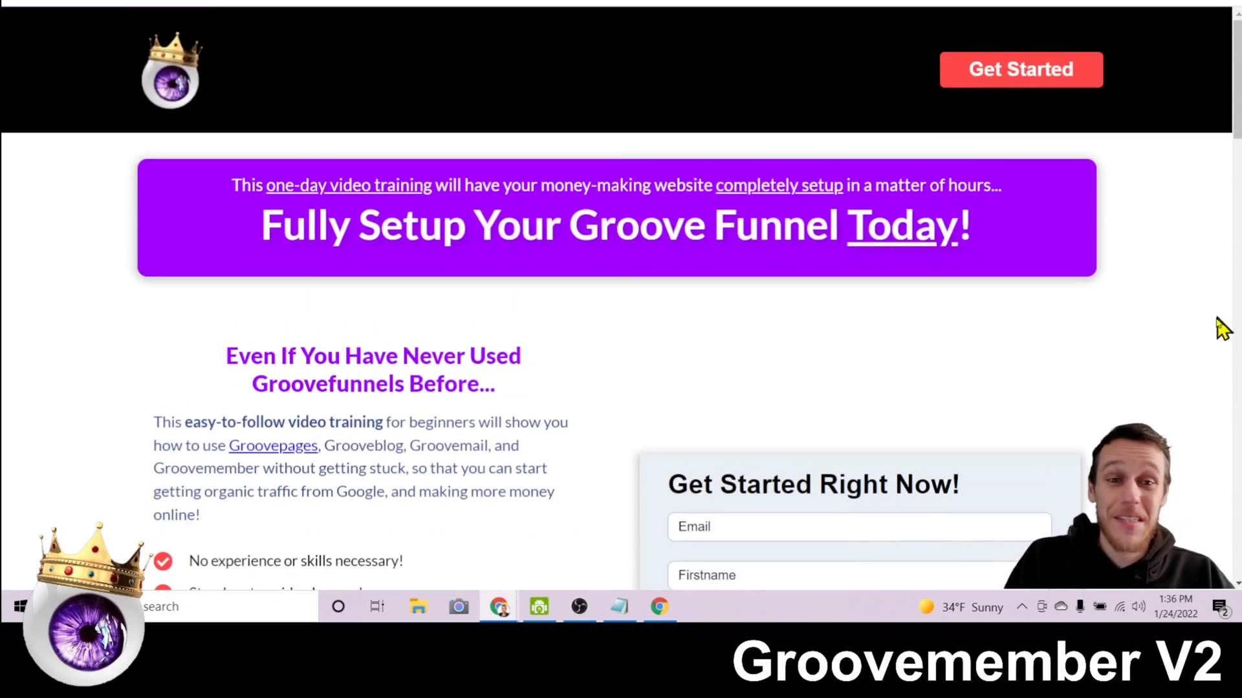
scroll(1171, 321, down, 6)
scroll(1172, 322, down, 8)
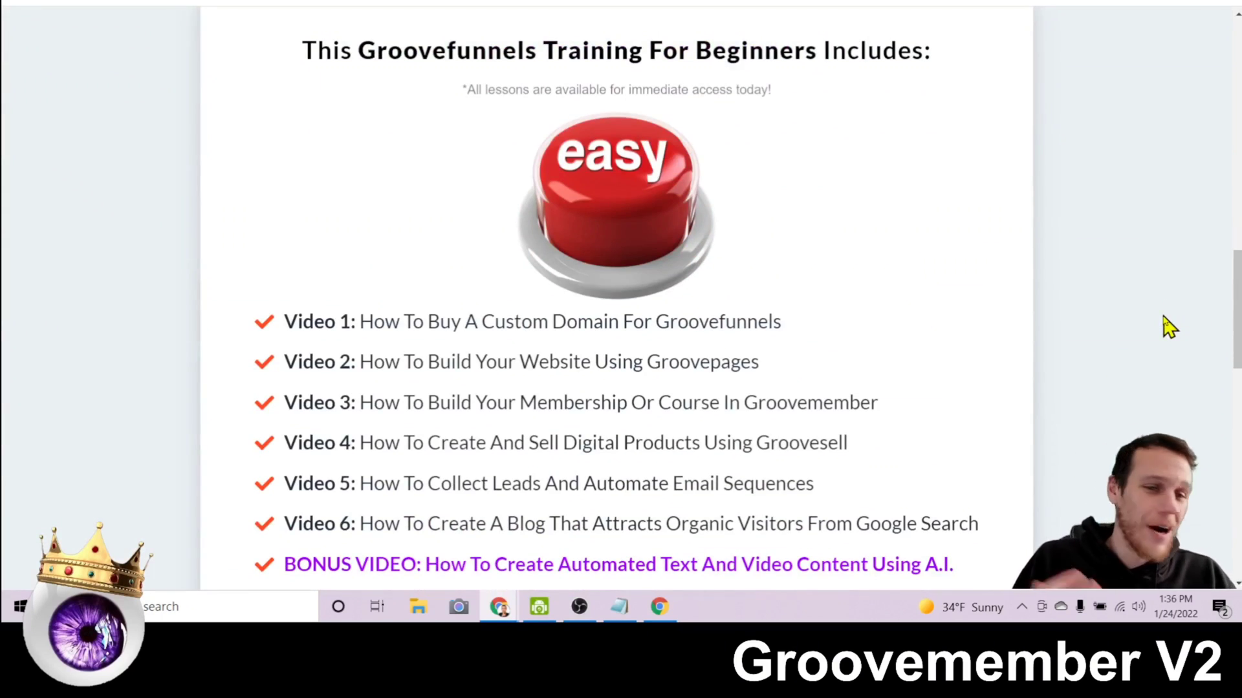
scroll(1114, 264, down, 5)
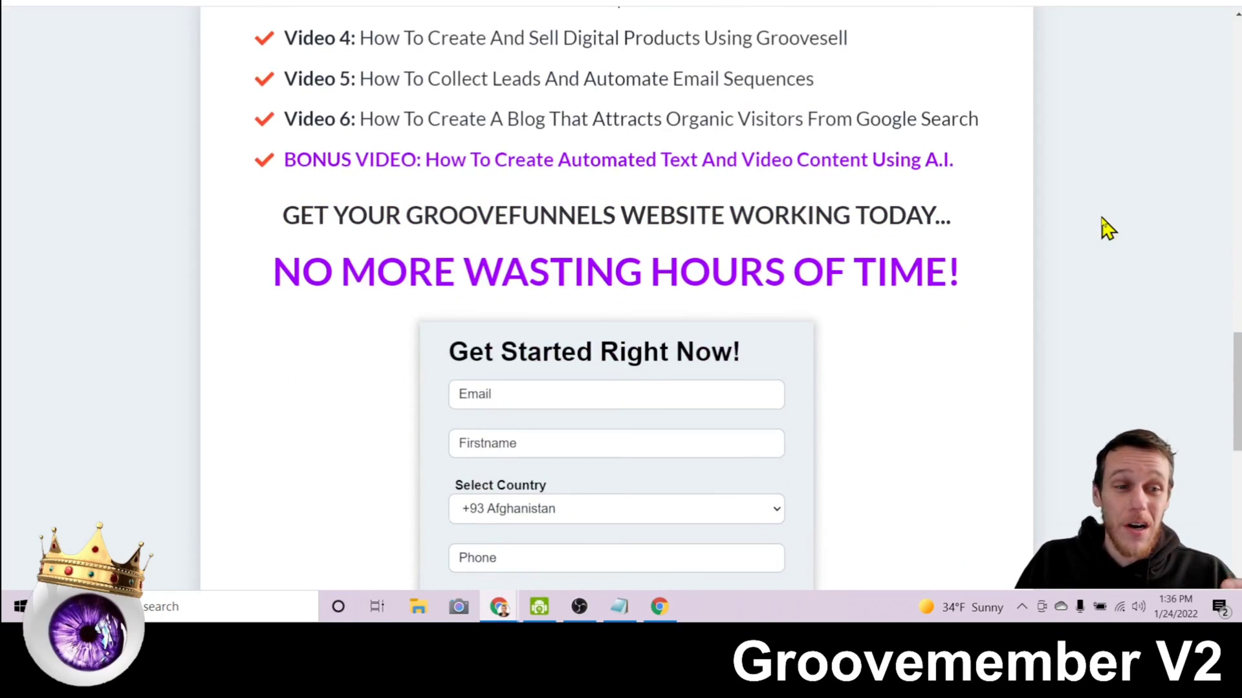
scroll(1107, 227, up, 3)
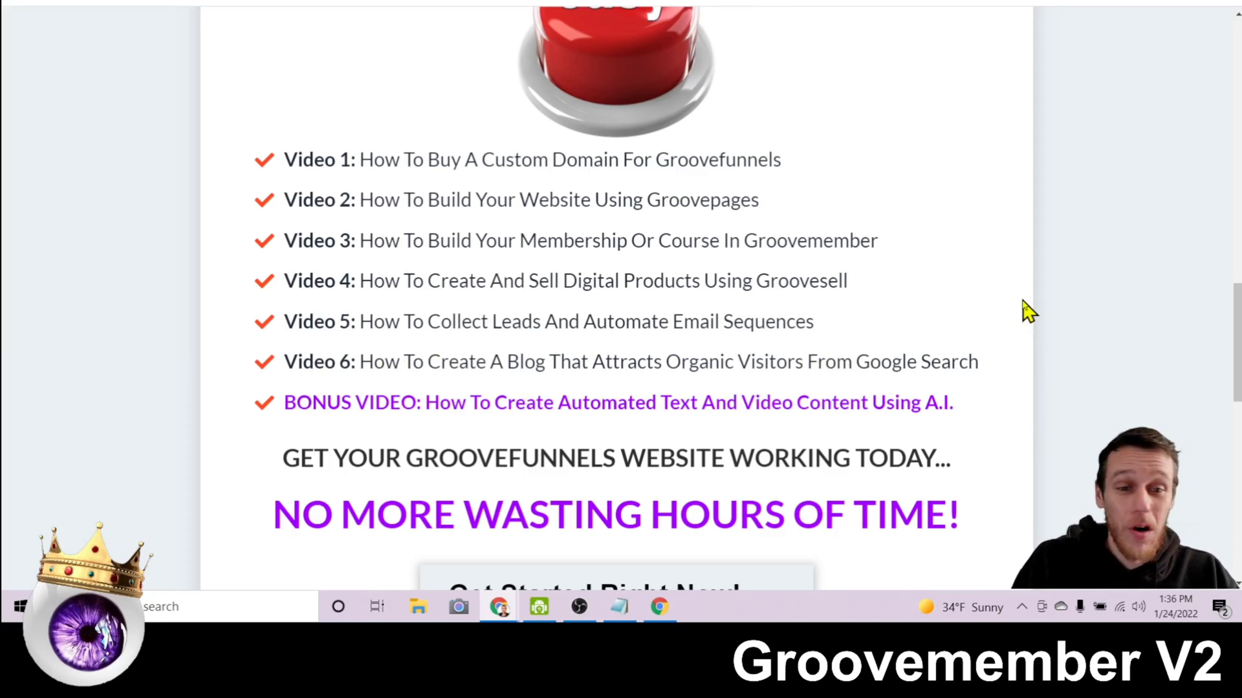
scroll(1028, 313, down, 7)
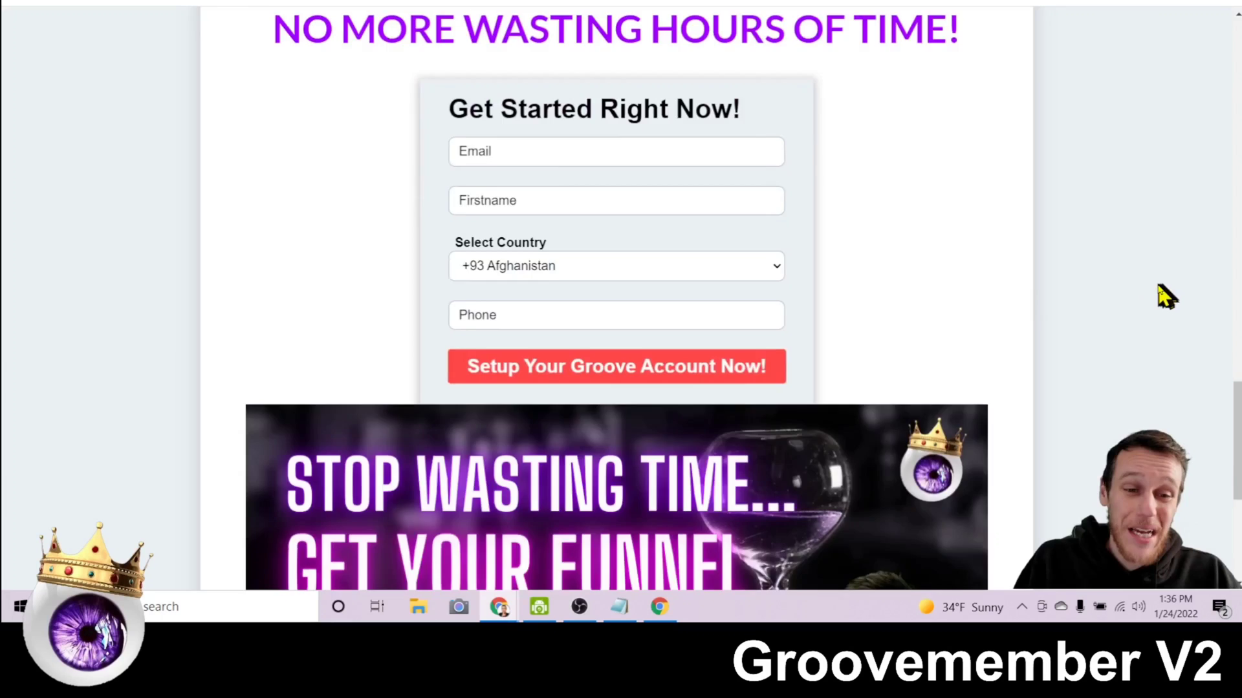
scroll(1161, 297, up, 10)
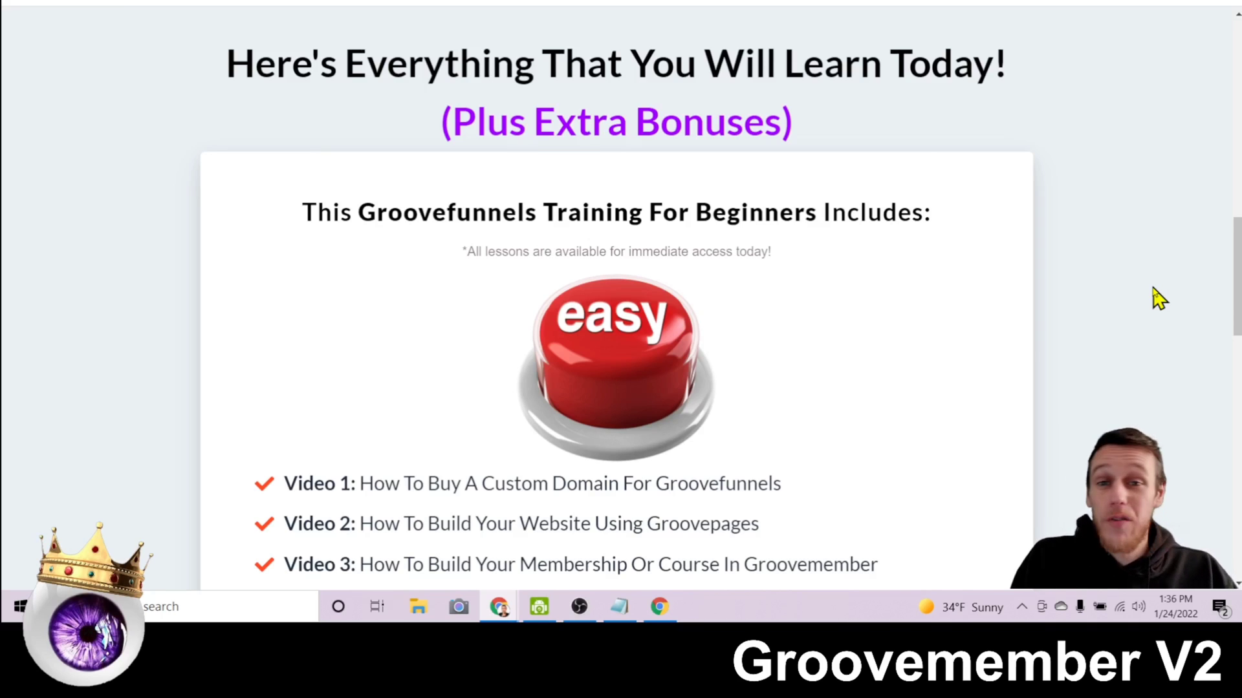
scroll(1108, 279, up, 6)
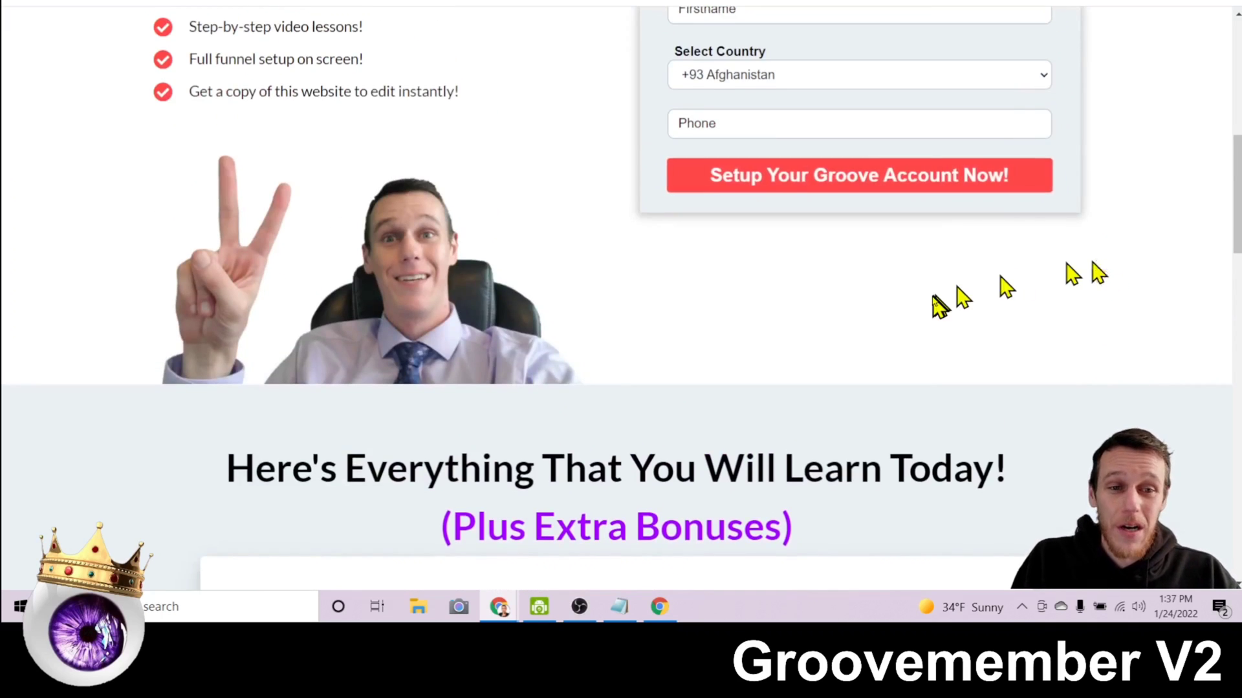
scroll(970, 298, up, 5)
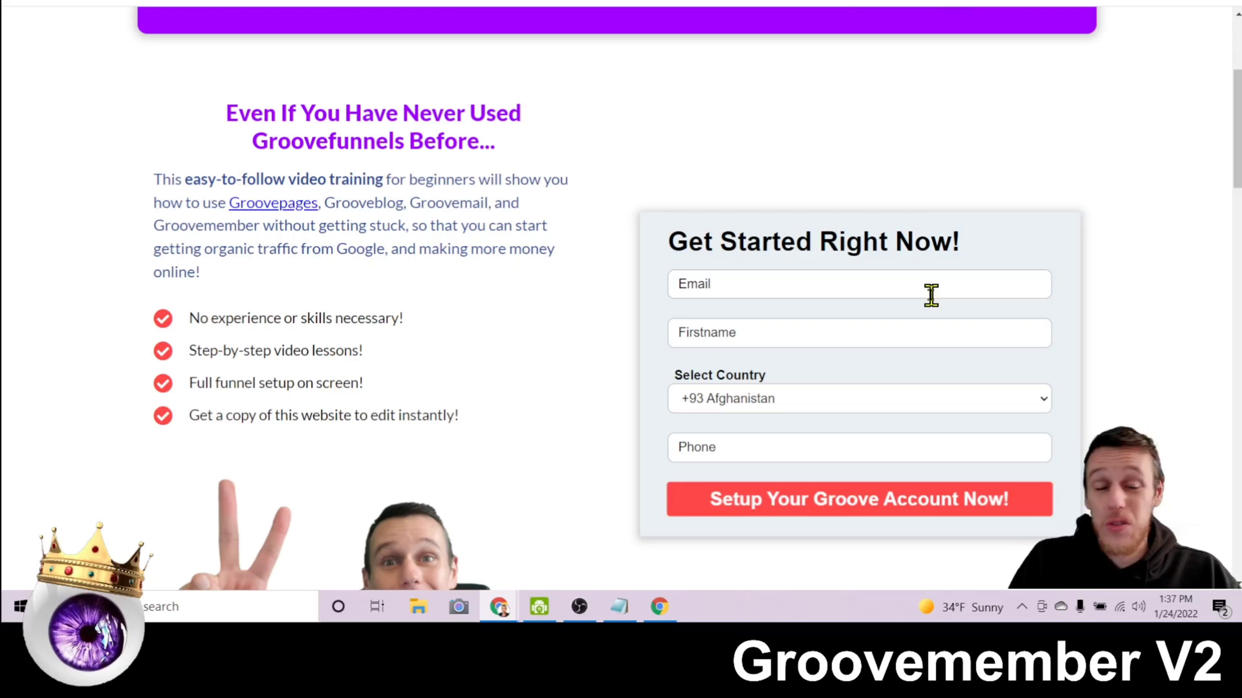
scroll(968, 313, up, 4)
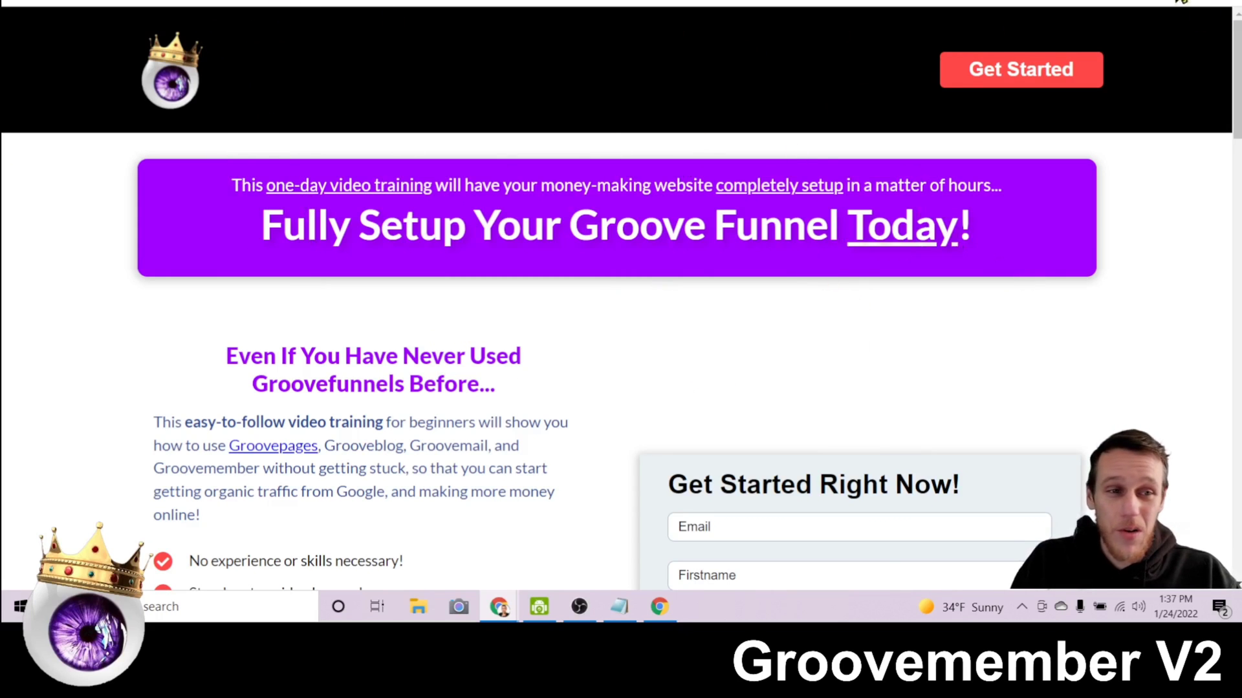
key(F11)
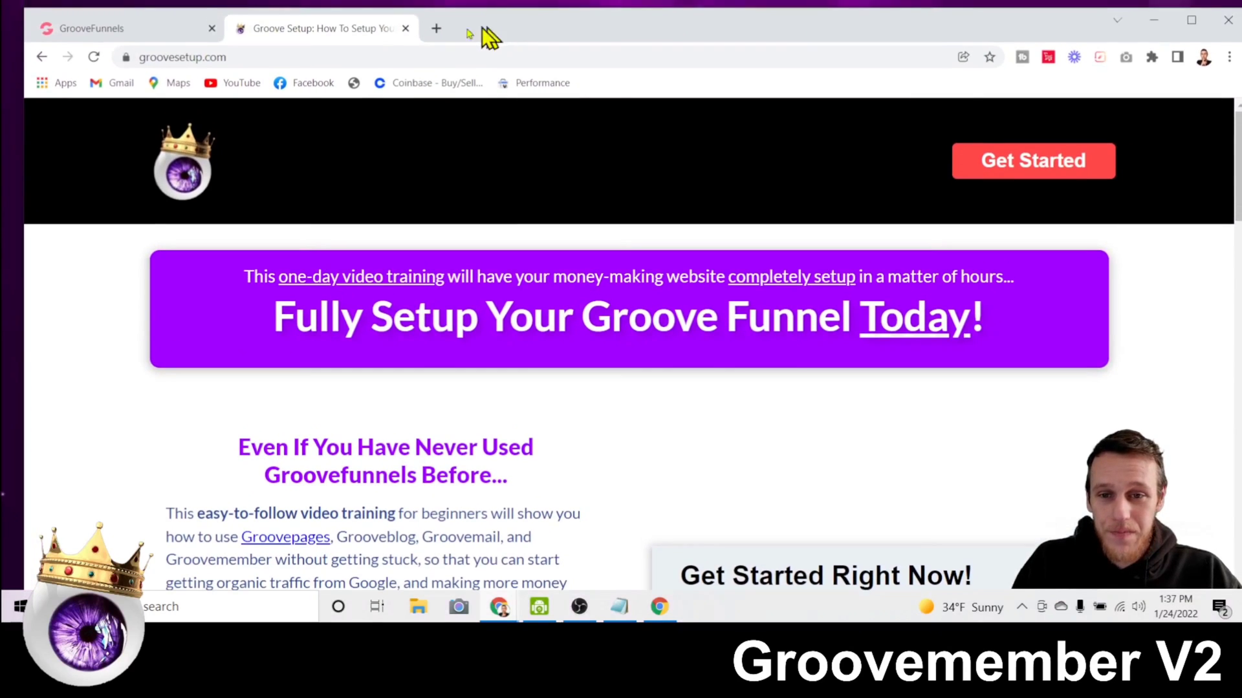
click(333, 57)
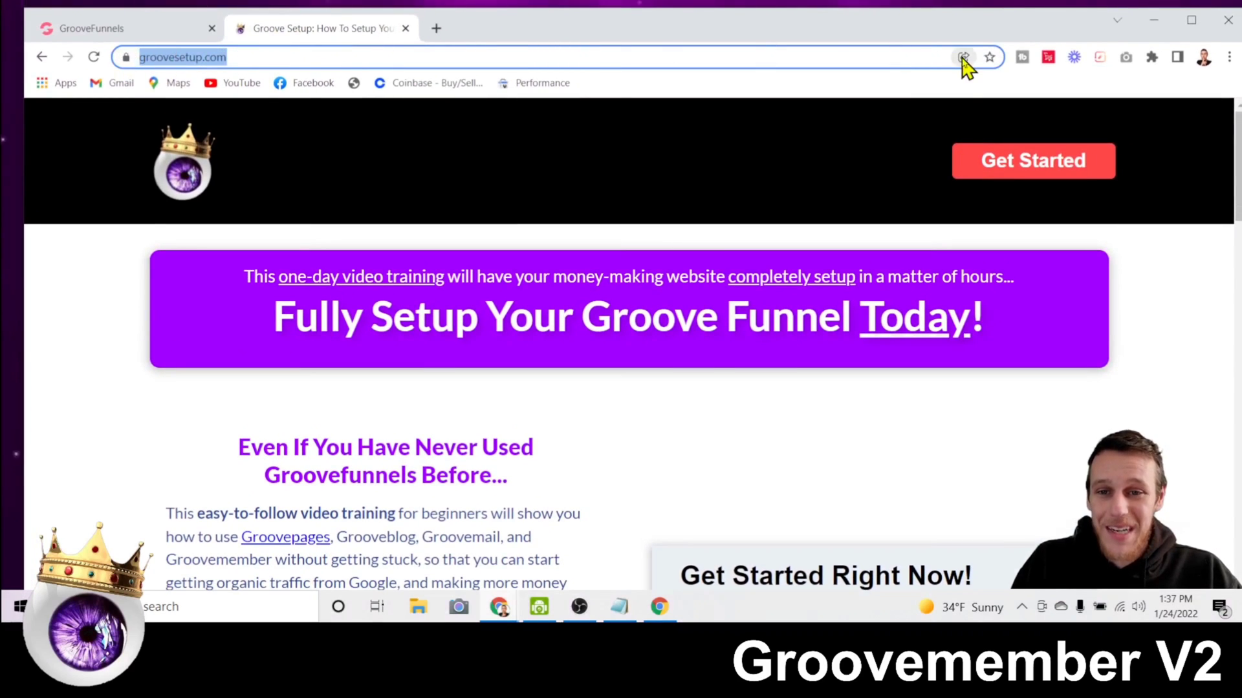
key(F11)
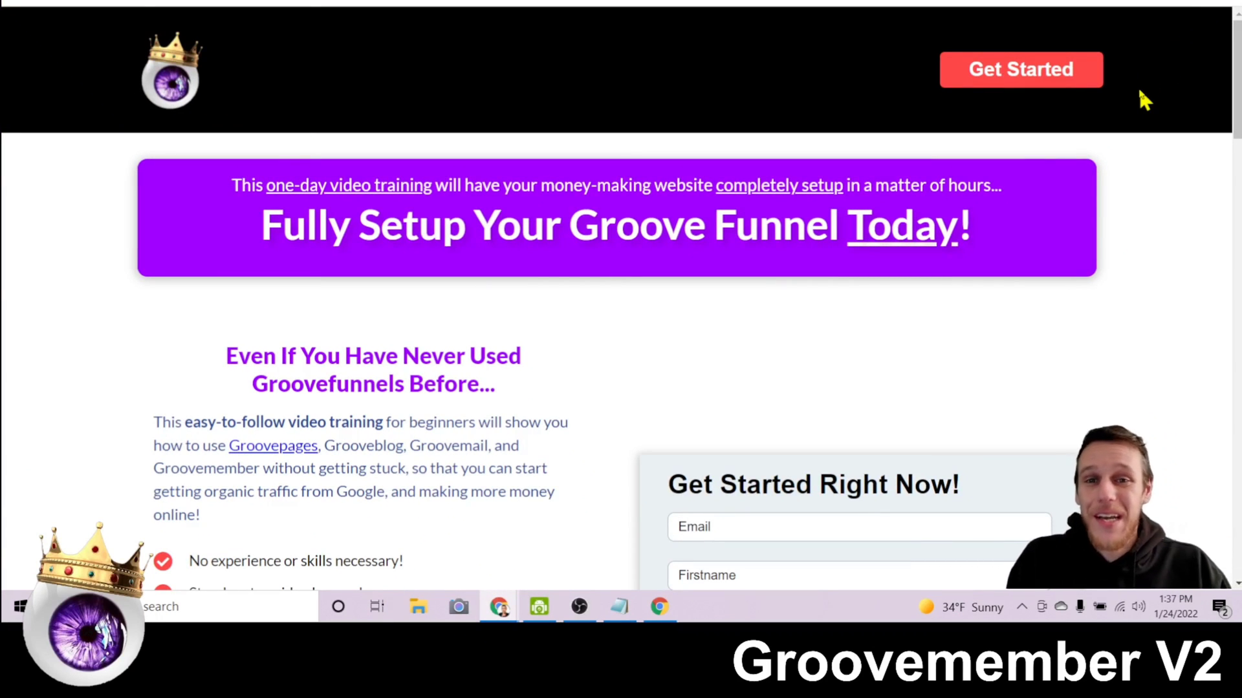
scroll(1097, 223, down, 1)
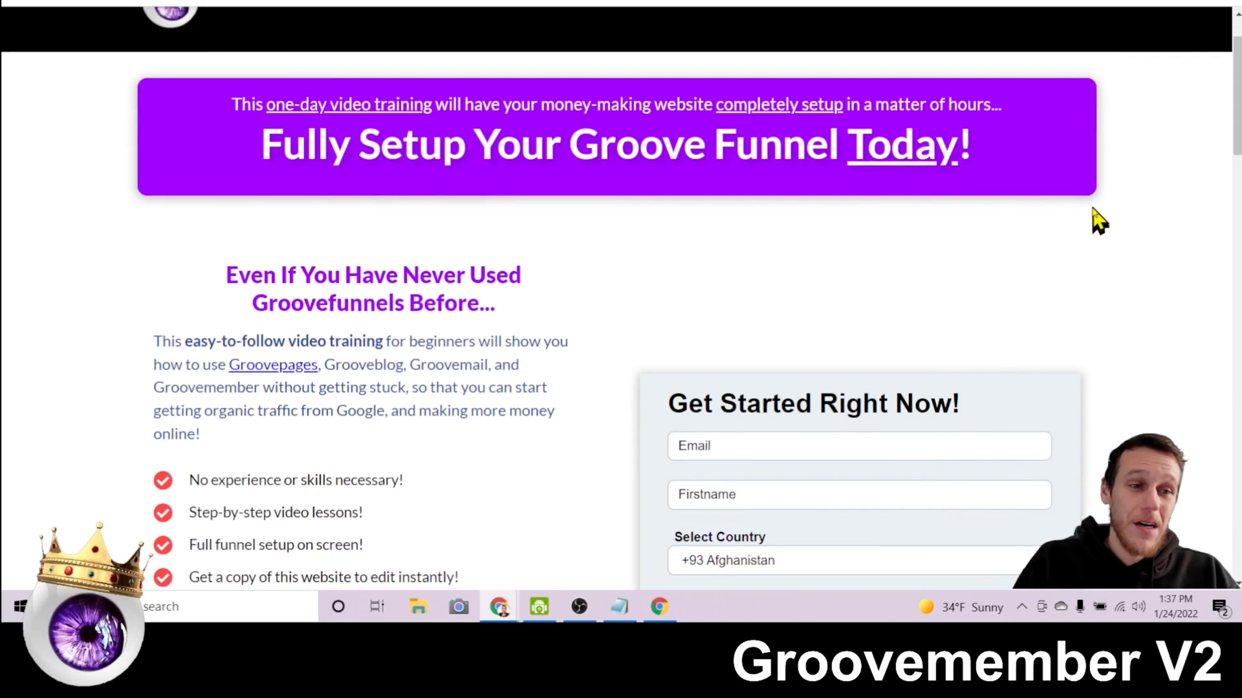
scroll(1073, 221, down, 1)
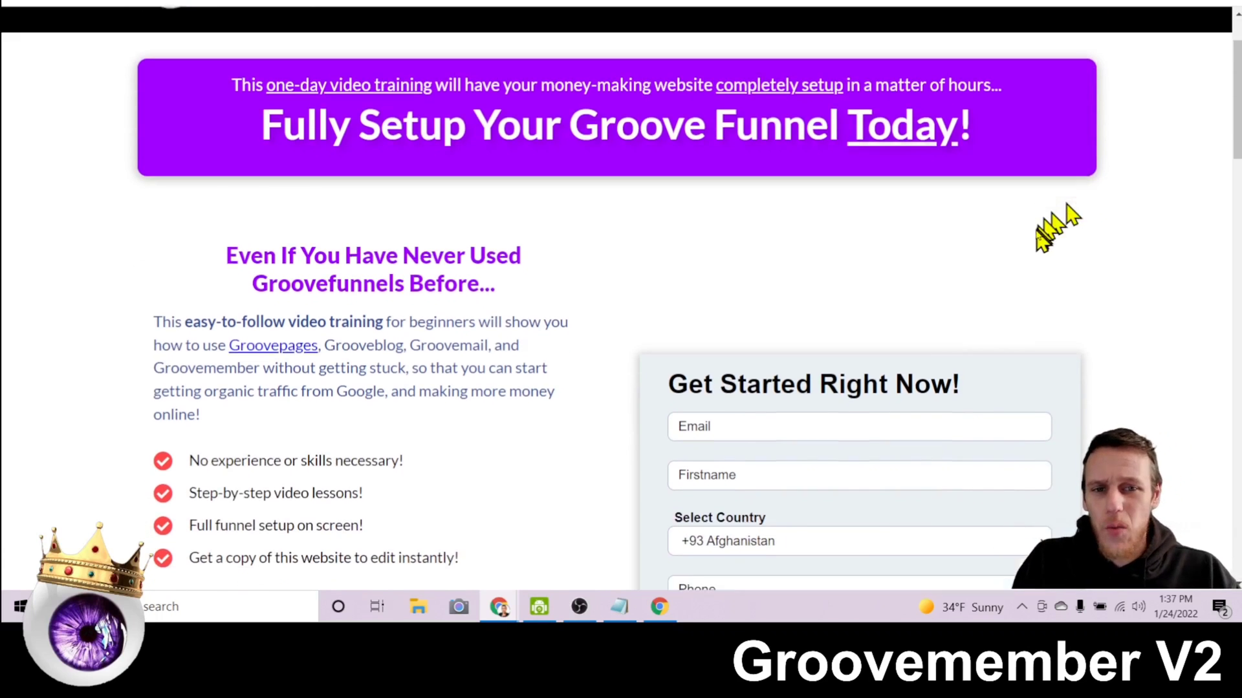
scroll(698, 310, down, 2)
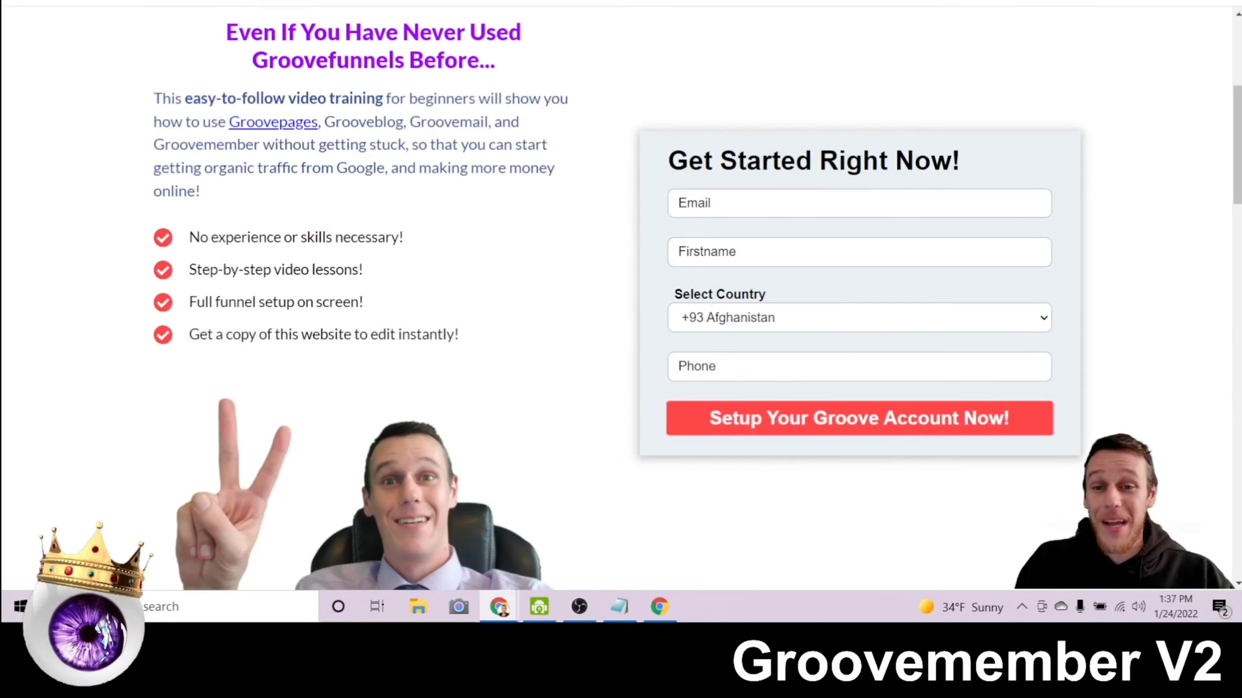
scroll(462, 116, down, 3)
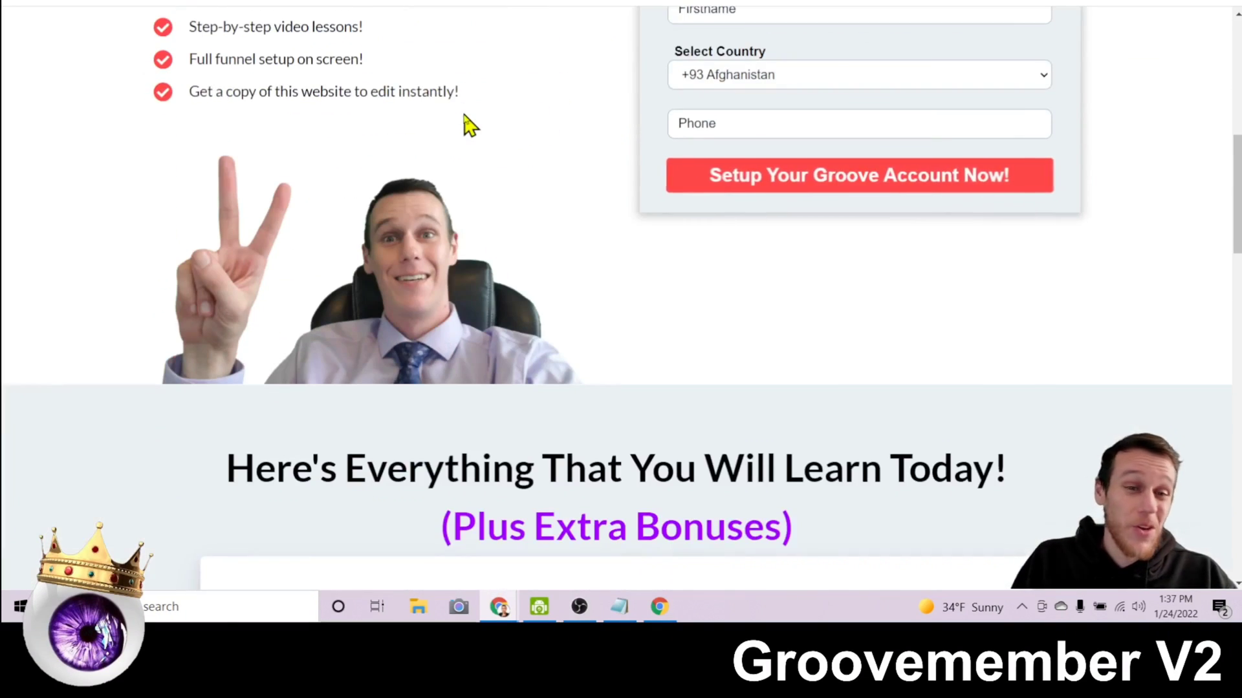
scroll(511, 132, down, 2)
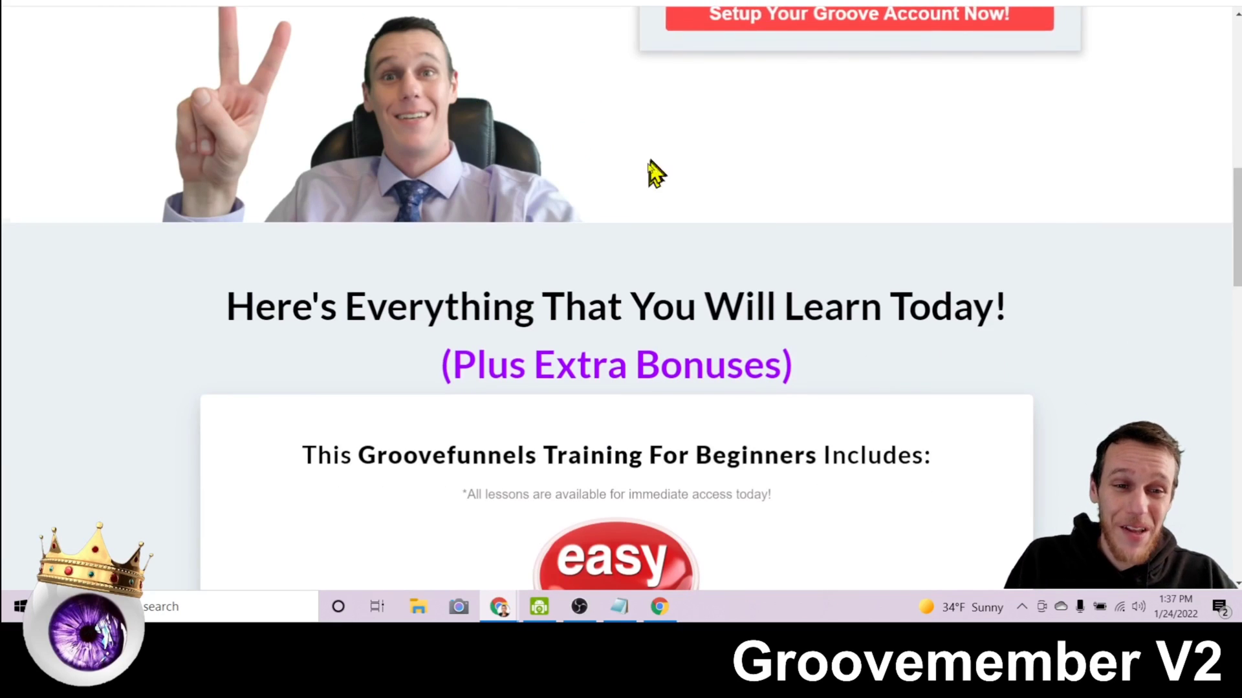
scroll(657, 171, down, 10)
scroll(731, 211, down, 1)
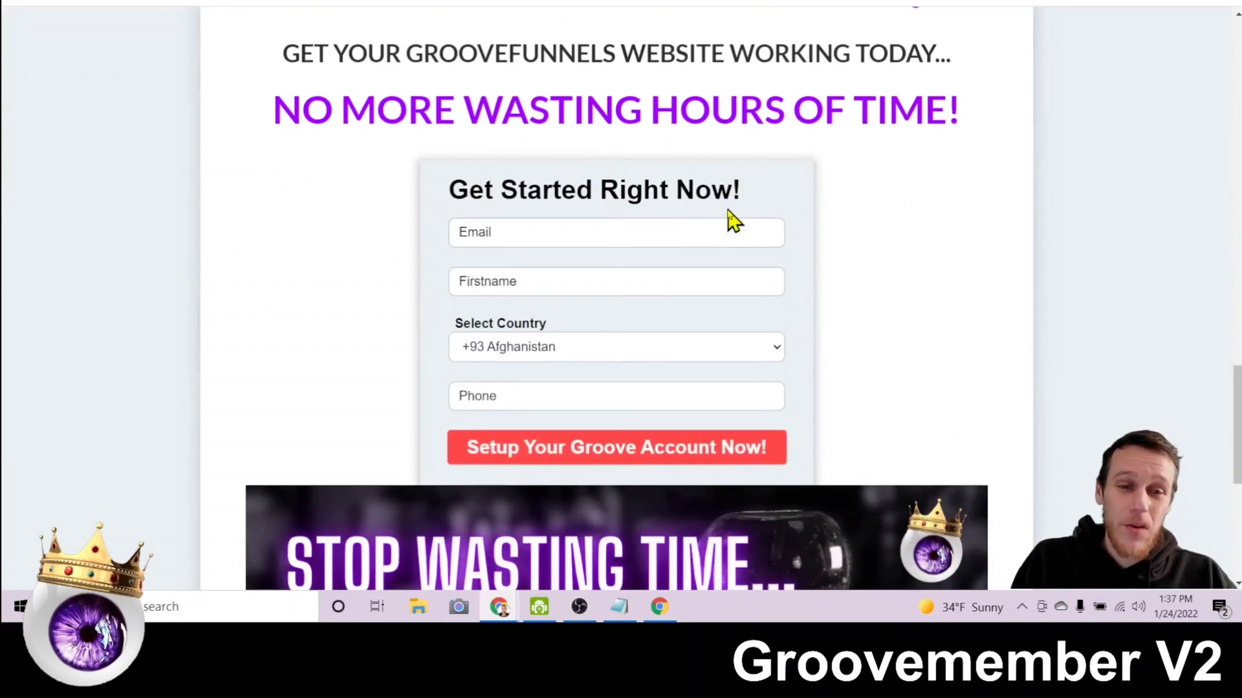
scroll(918, 165, down, 6)
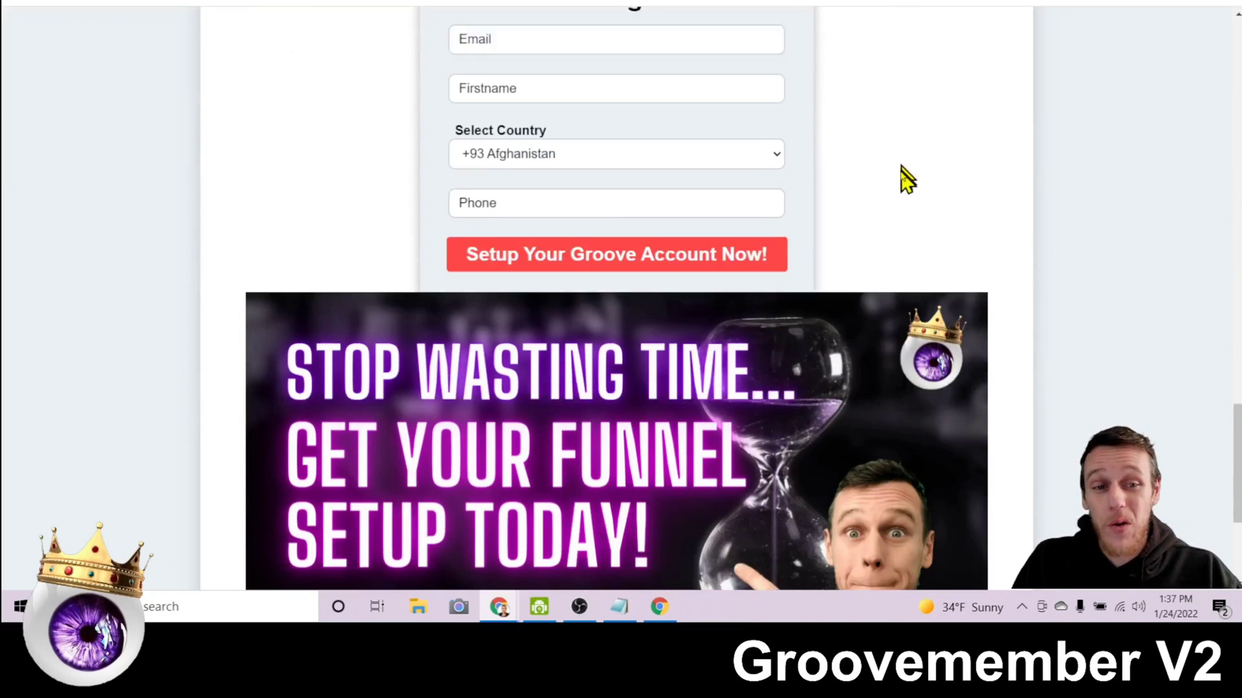
scroll(933, 187, up, 20)
scroll(938, 198, up, 1)
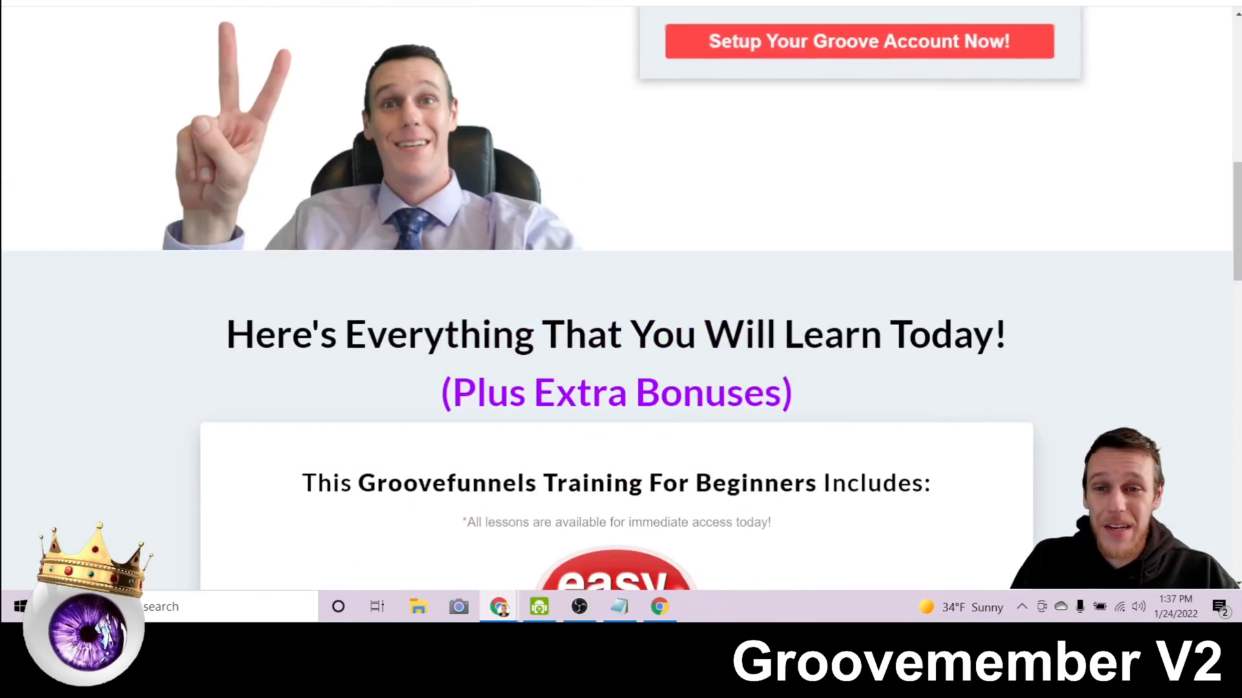
click(861, 40)
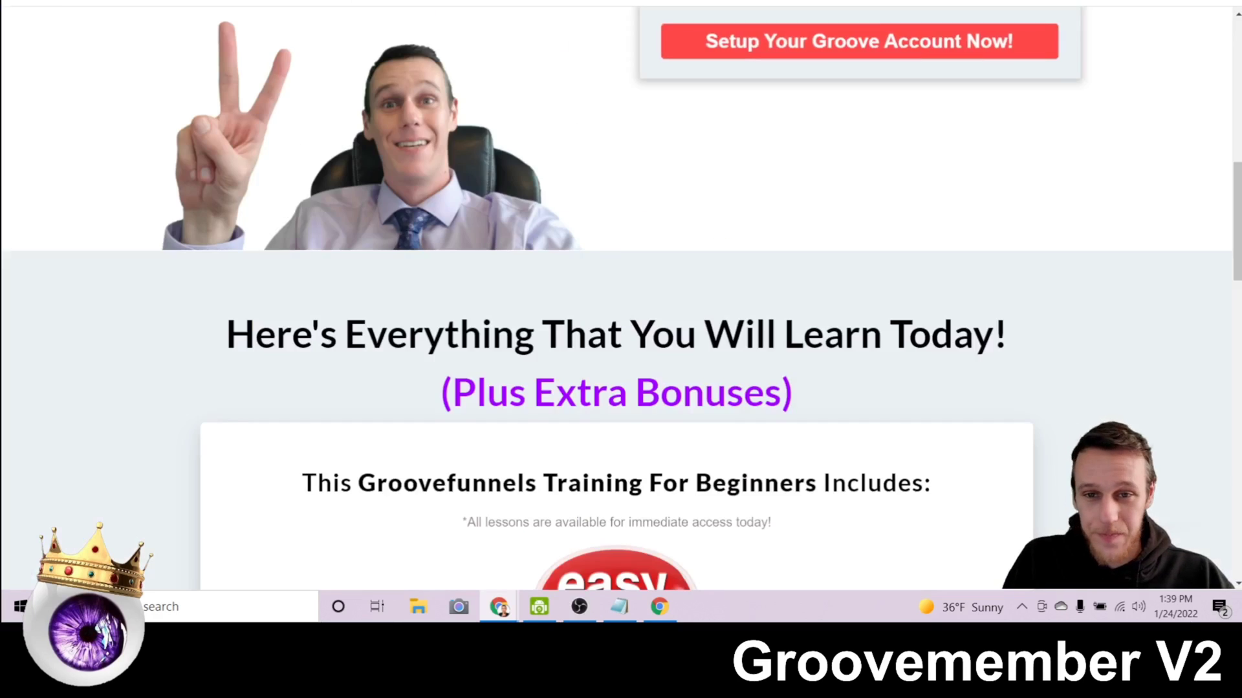
scroll(742, 277, up, 10)
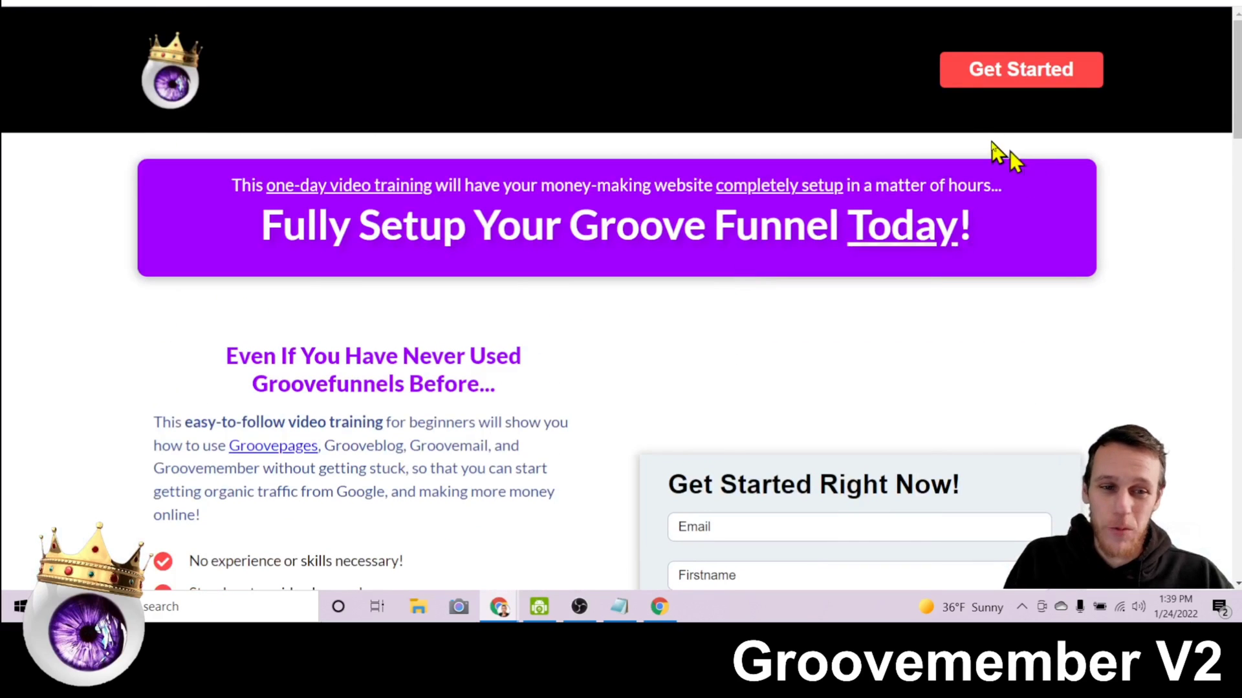